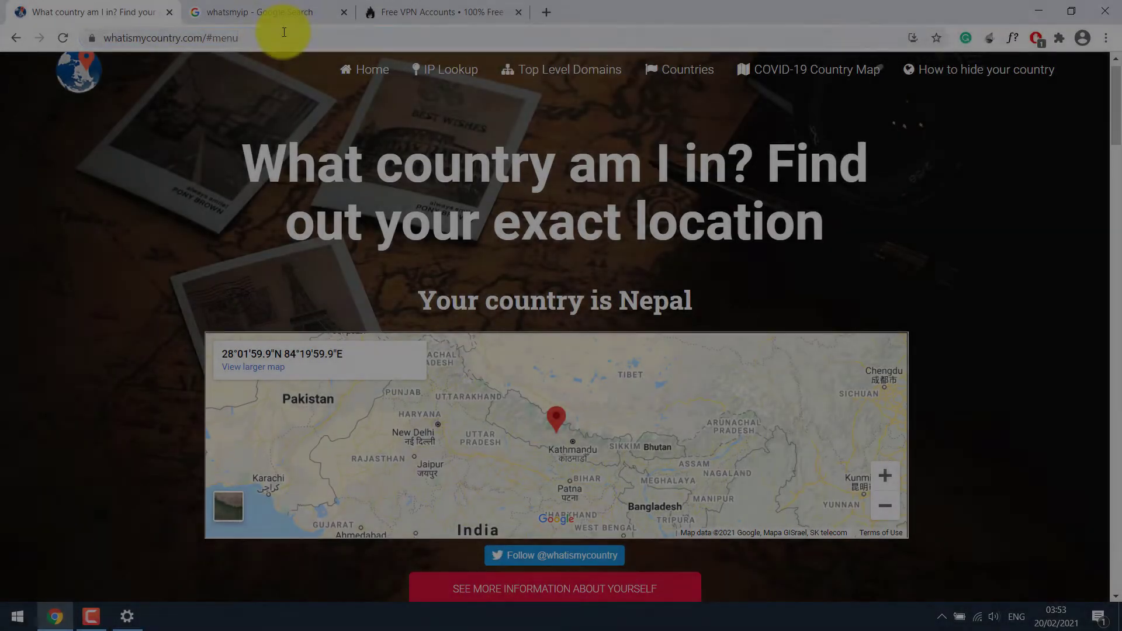
Reload whatismycountry.com and reveal the detected country, United States.
click(284, 32)
key(Return)
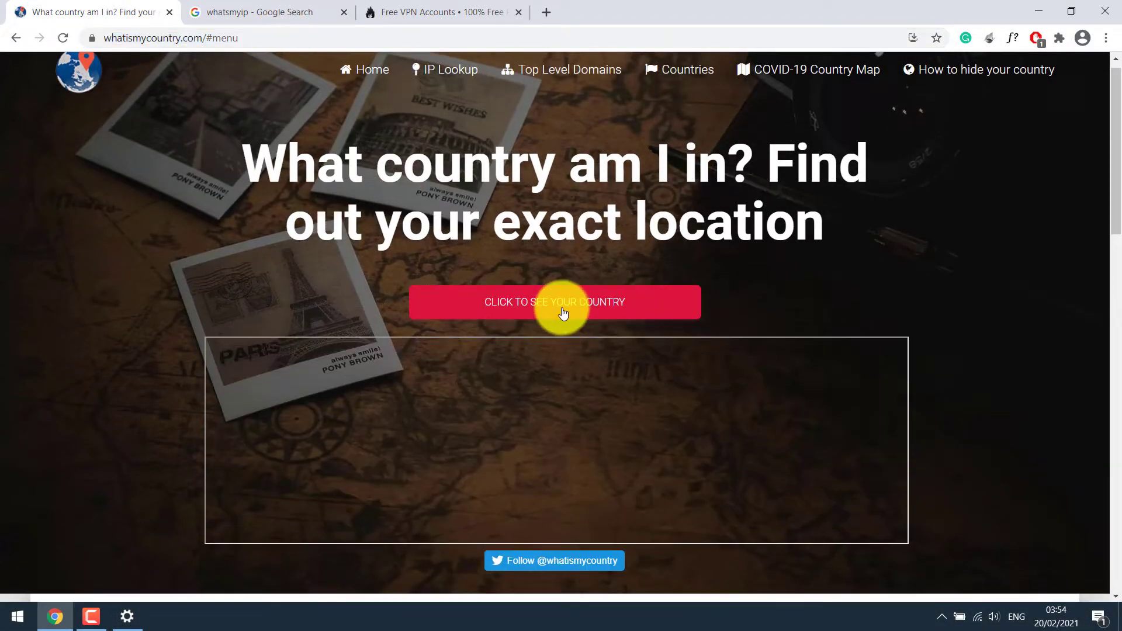
click(556, 304)
drag(572, 301, 725, 301)
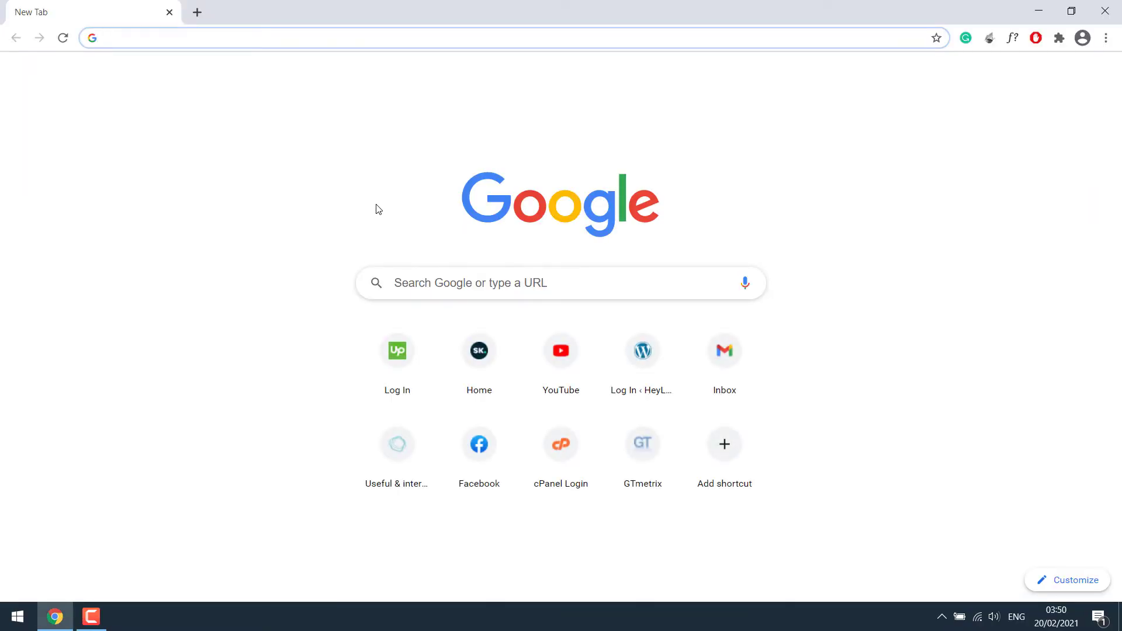
Search Google for whatsmycountry, open whatismycountry.com, and reveal the detected country, Nepal.
text(what)
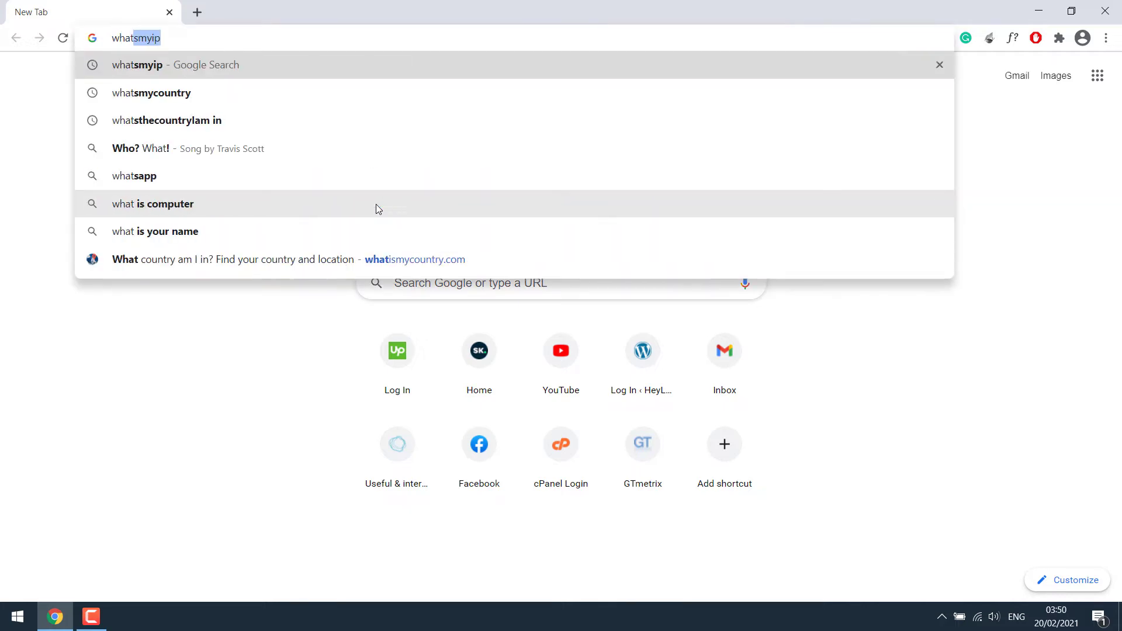
text(smycountry)
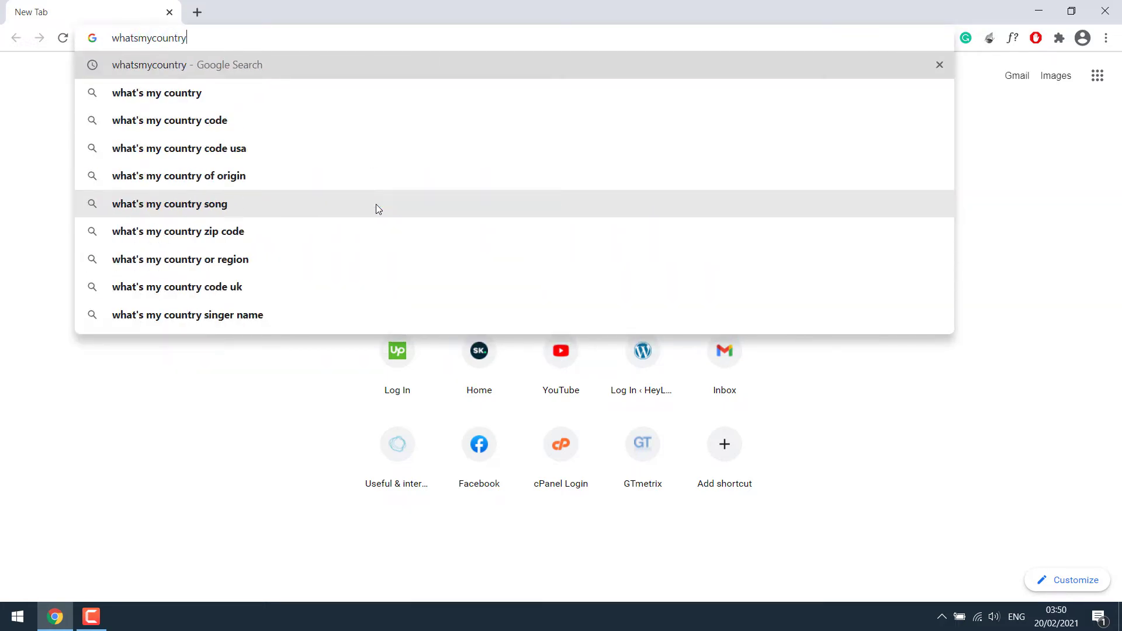
key(Return)
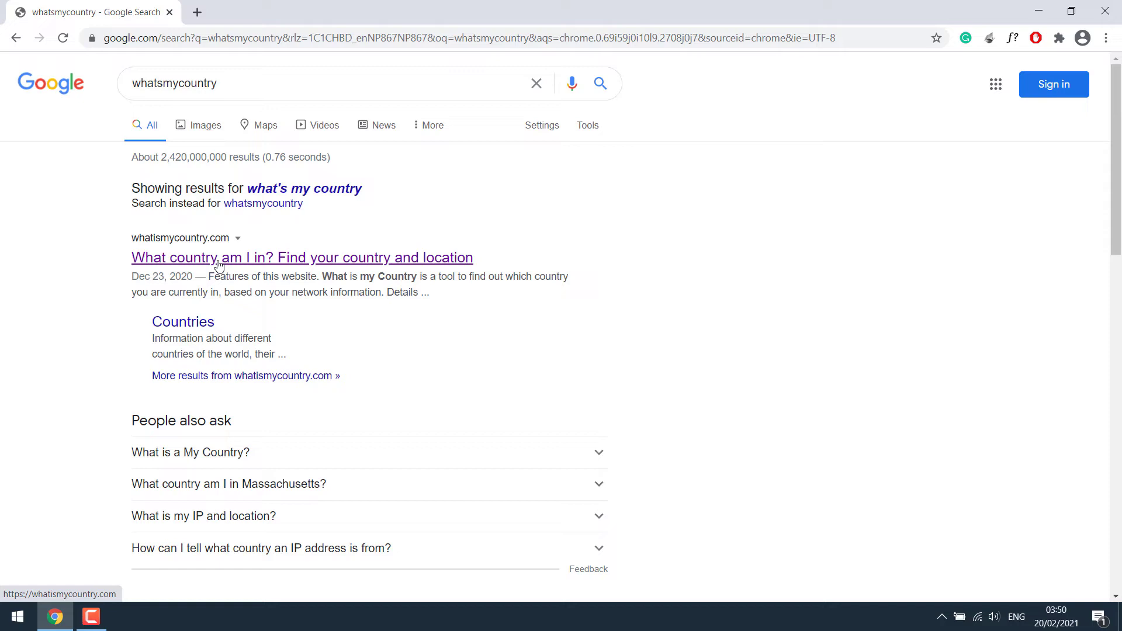
click(218, 266)
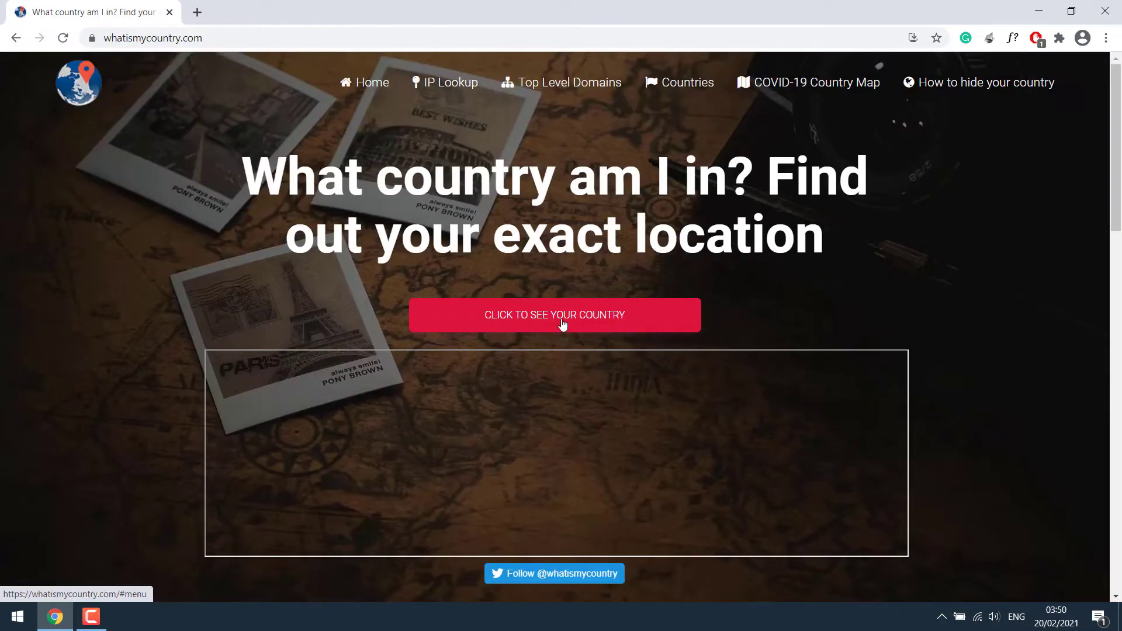
click(561, 323)
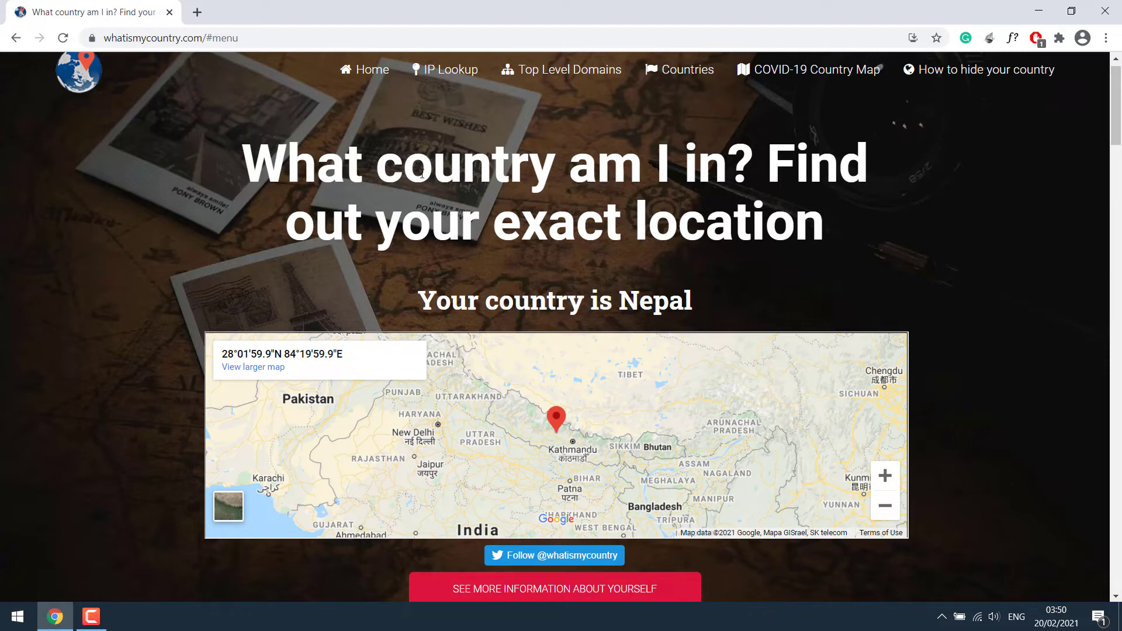
Search Google for whatsmyip in a new tab, then return to the whatismycountry.com tab.
click(198, 13)
text(what)
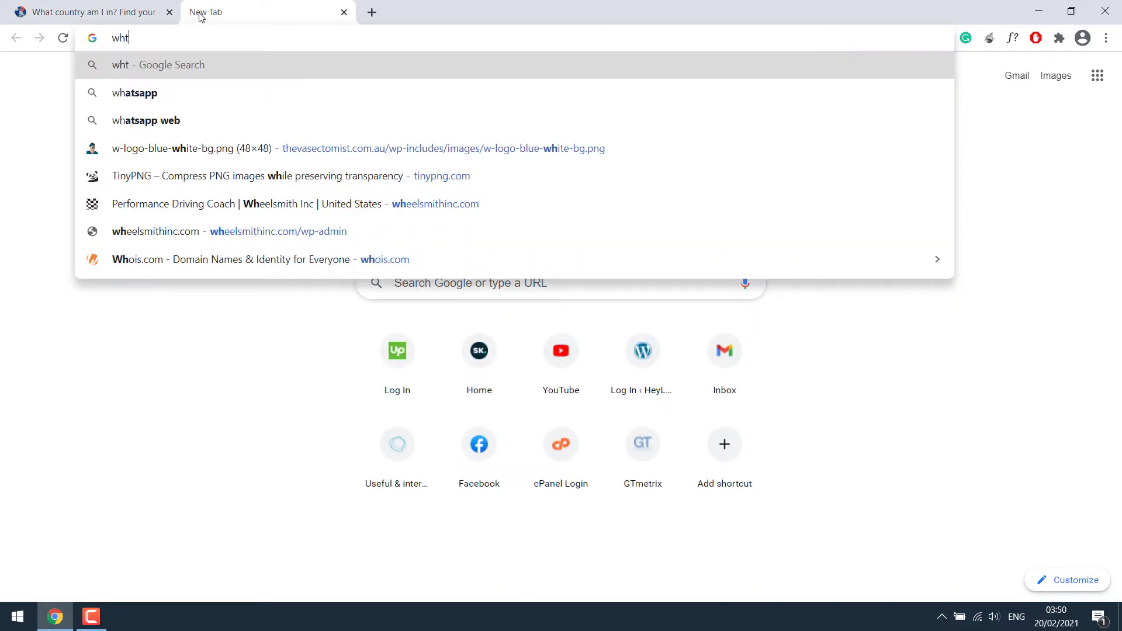
text(s)
key(BackSpace)
key(BackSpace)
text(atsmy)
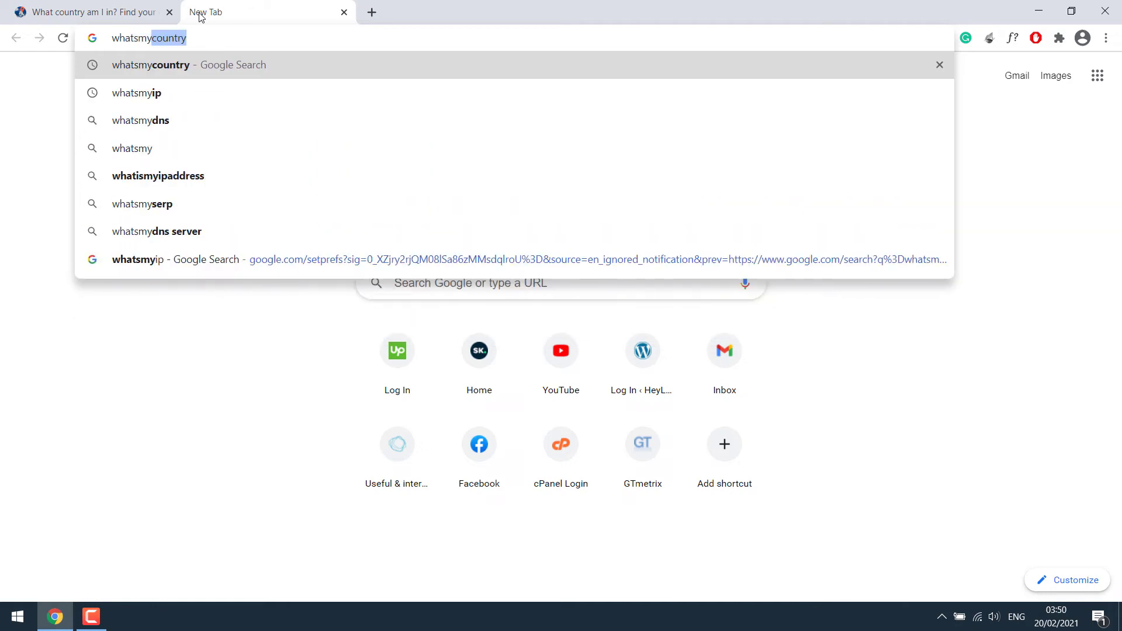
text(ip)
key(Return)
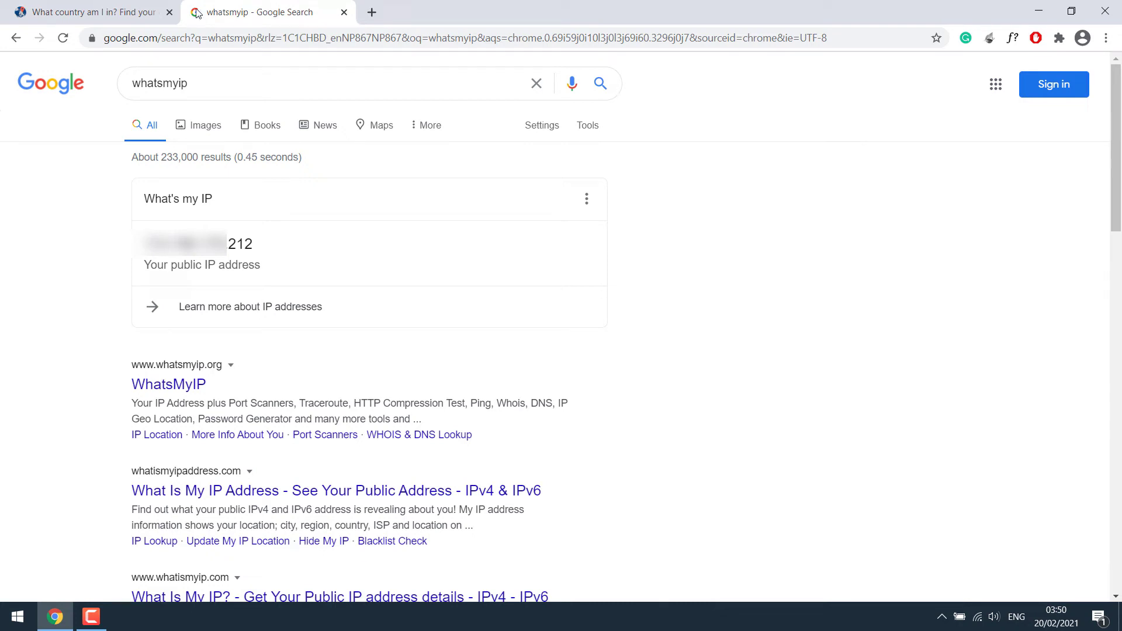
click(126, 4)
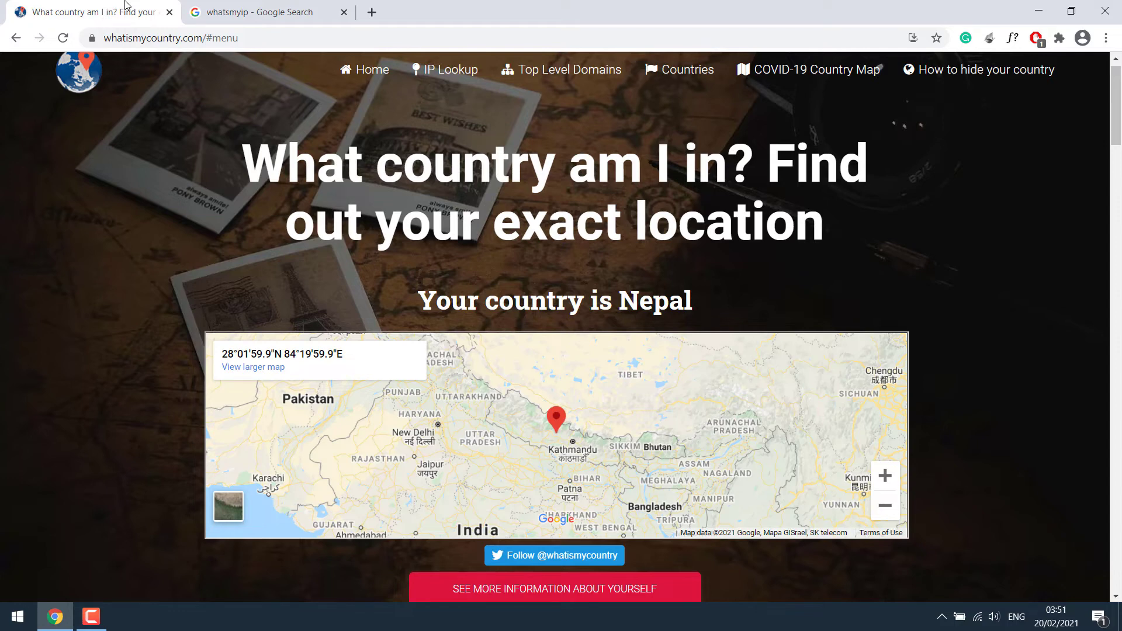
Open Settings from Start search and go to Network & Internet > VPN > Add a VPN connection.
click(7, 622)
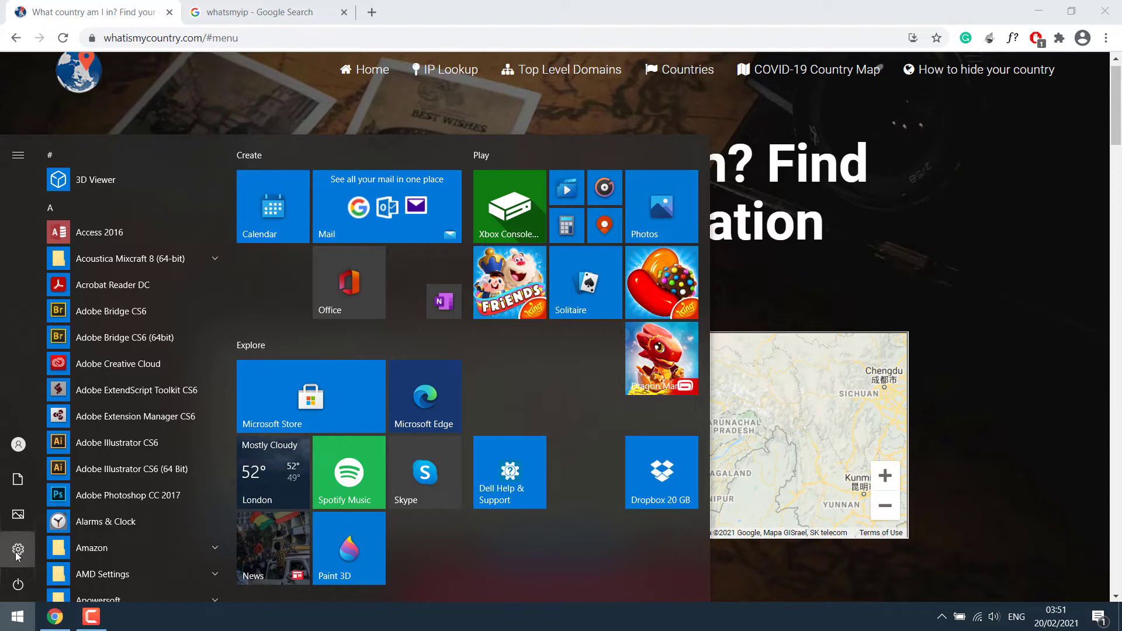
mouse_move(18, 555)
text(sett)
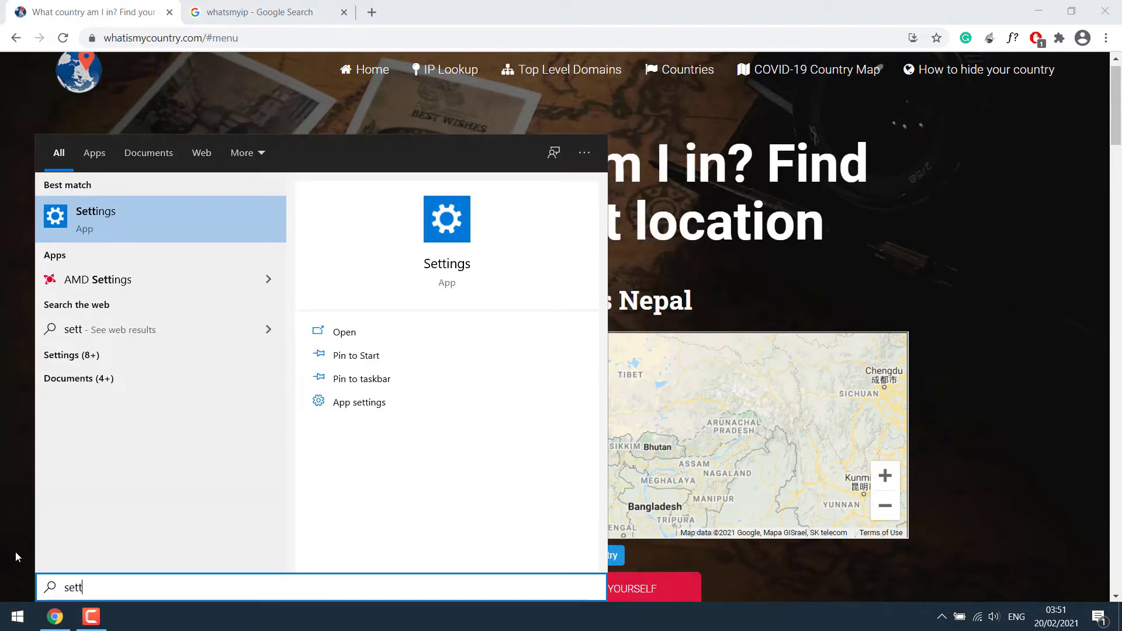
text(ings)
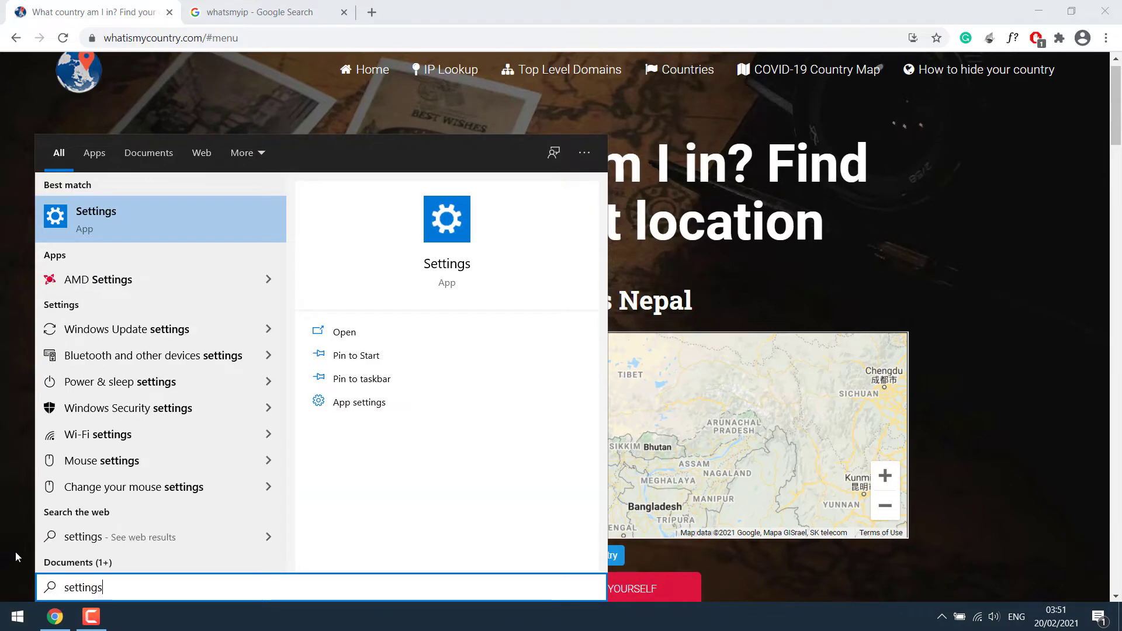
click(131, 219)
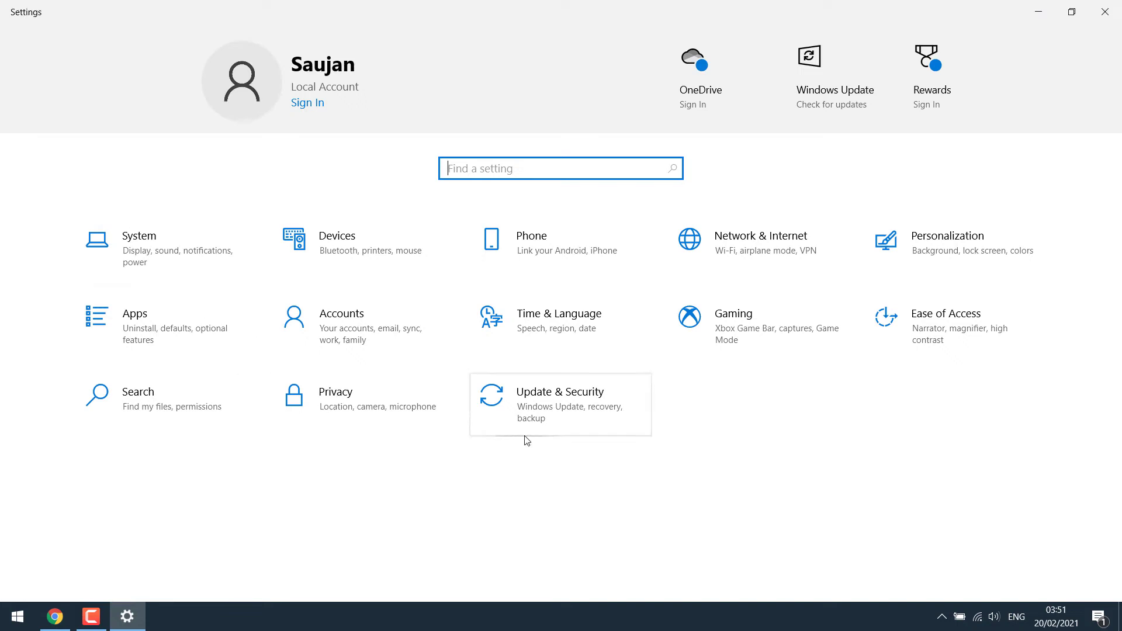
click(758, 254)
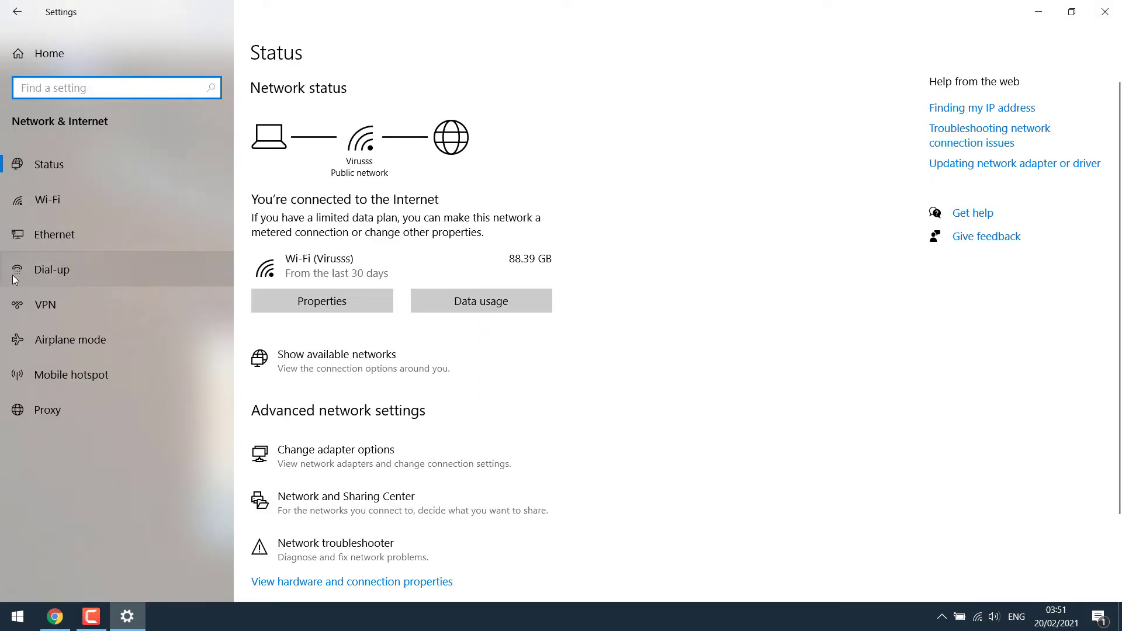
click(65, 316)
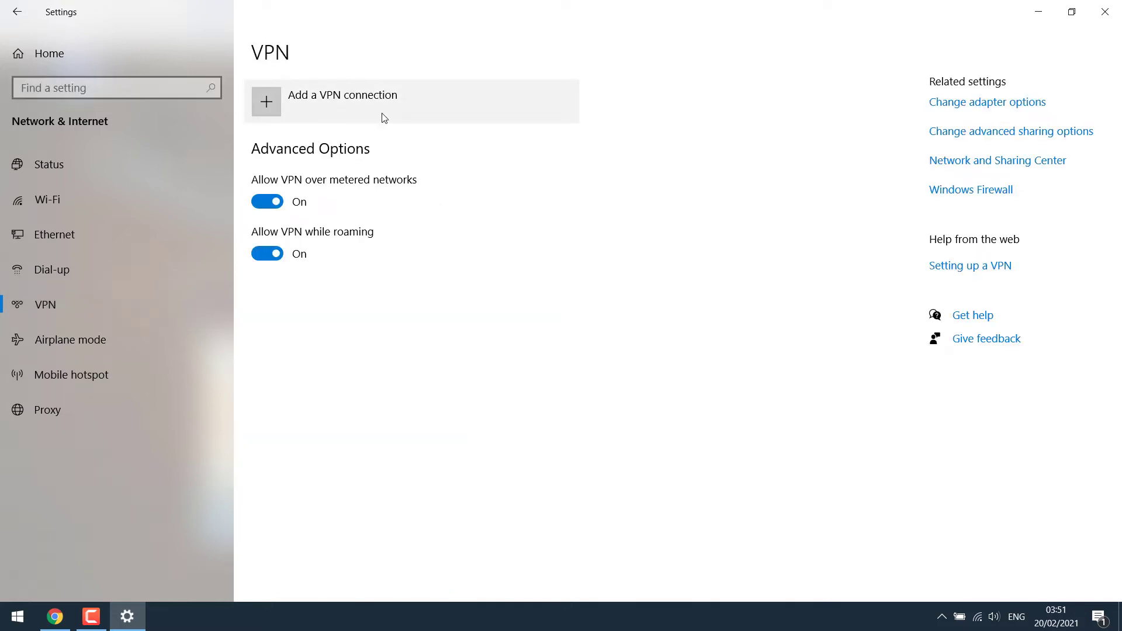
click(276, 111)
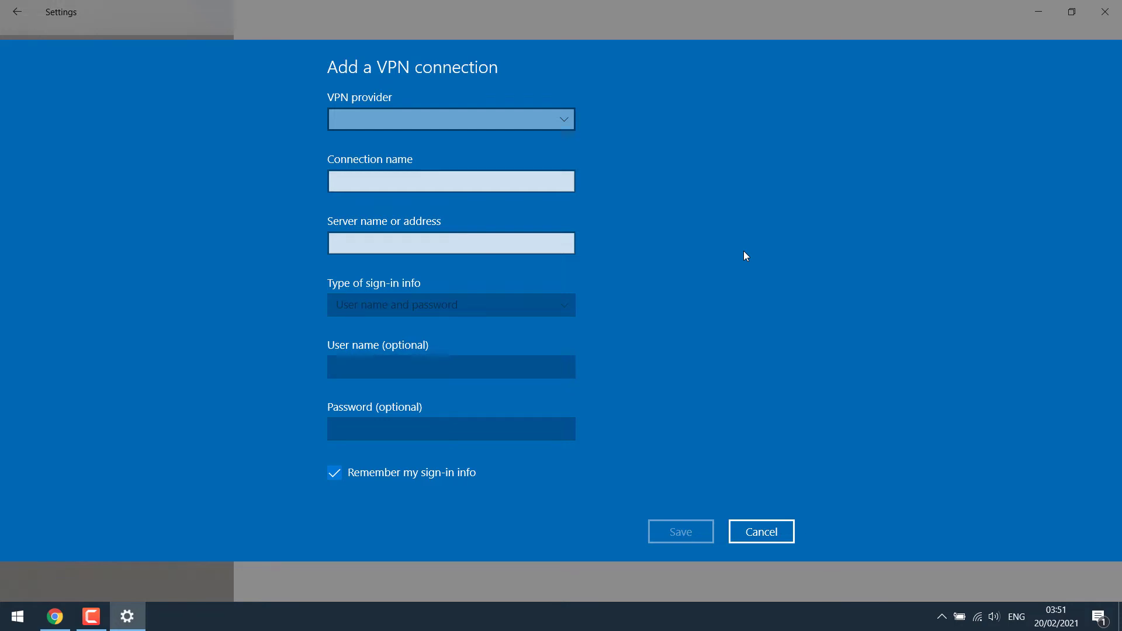
Open vpnbook.com's Free VPN page in a new tab and scroll to the PPTP servers and credentials.
click(55, 616)
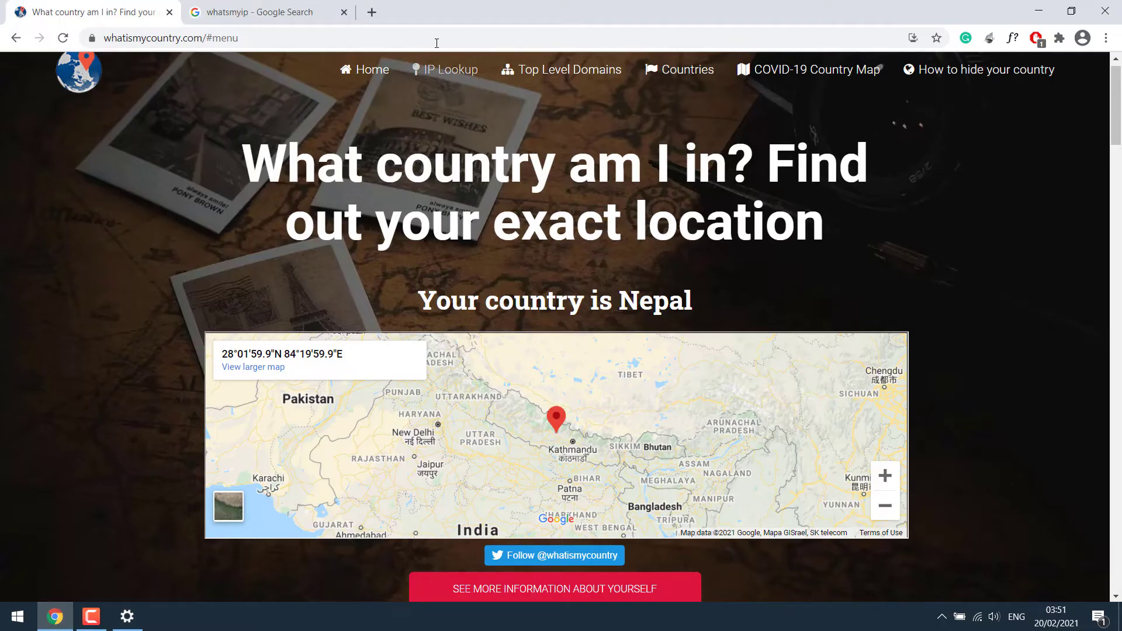
click(374, 12)
text(vpnbook.com)
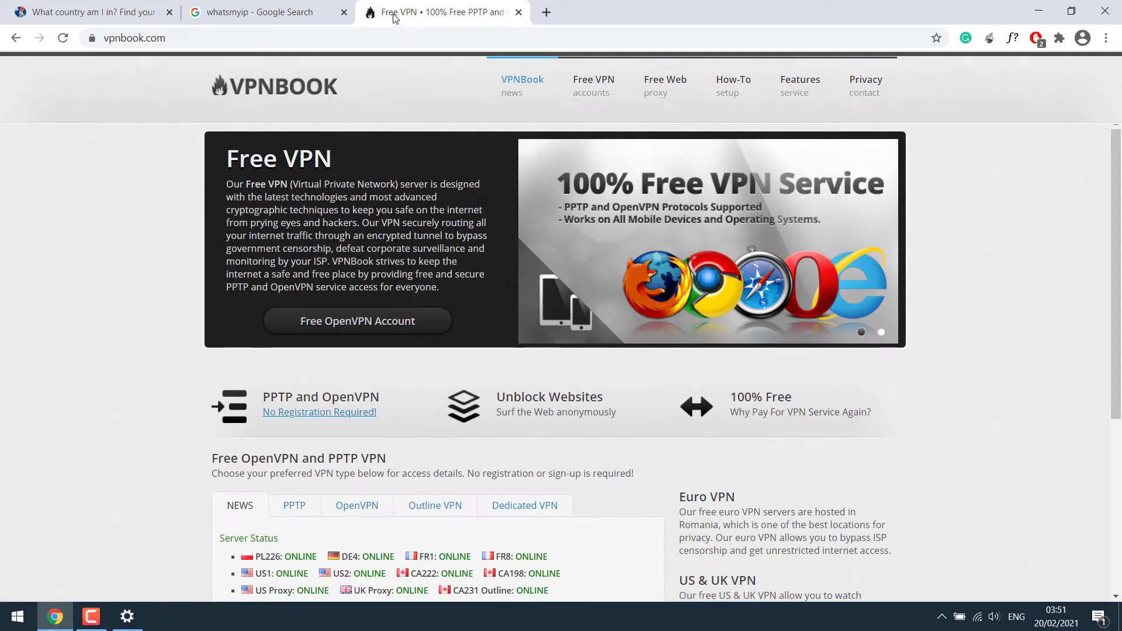
click(595, 88)
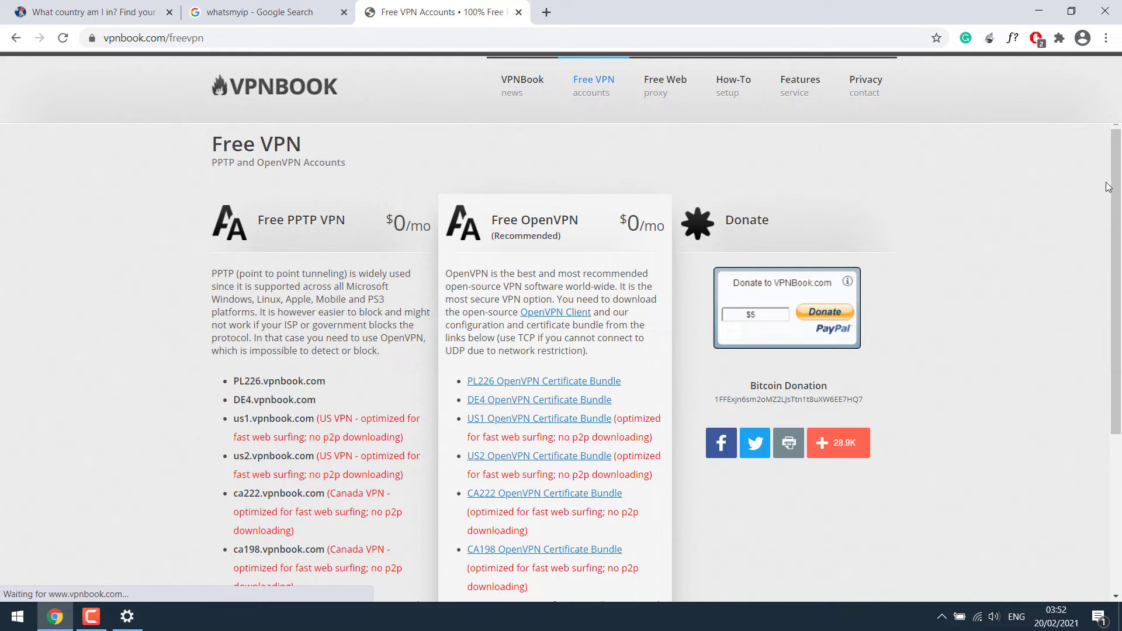
scroll(1119, 205, down, 1)
scroll(1119, 204, down, 2)
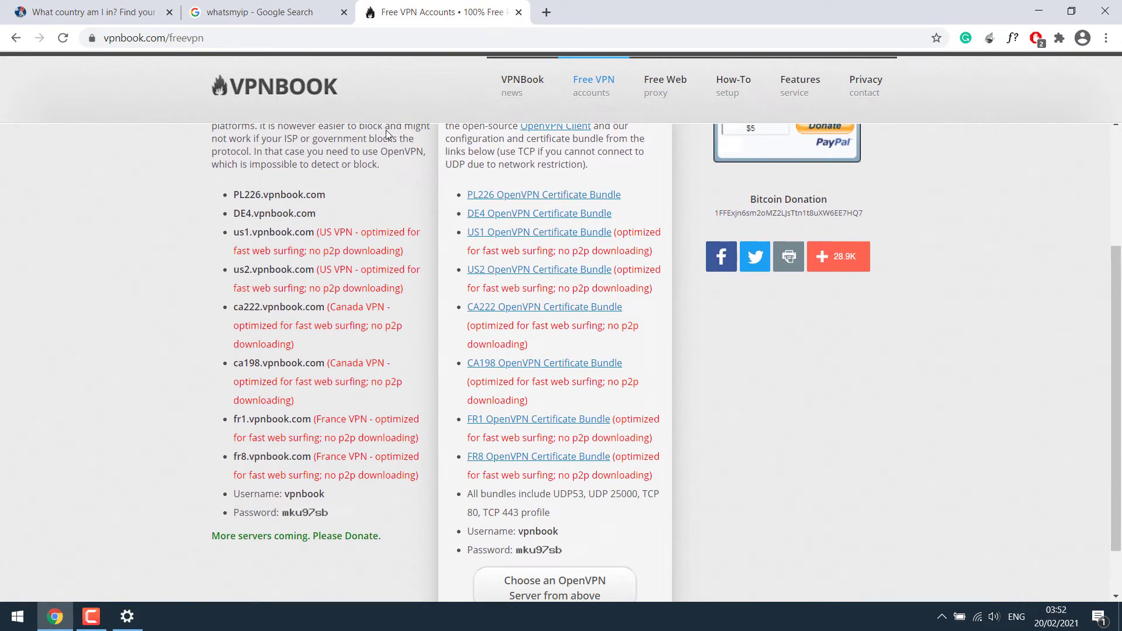
scroll(283, 376, up, 1)
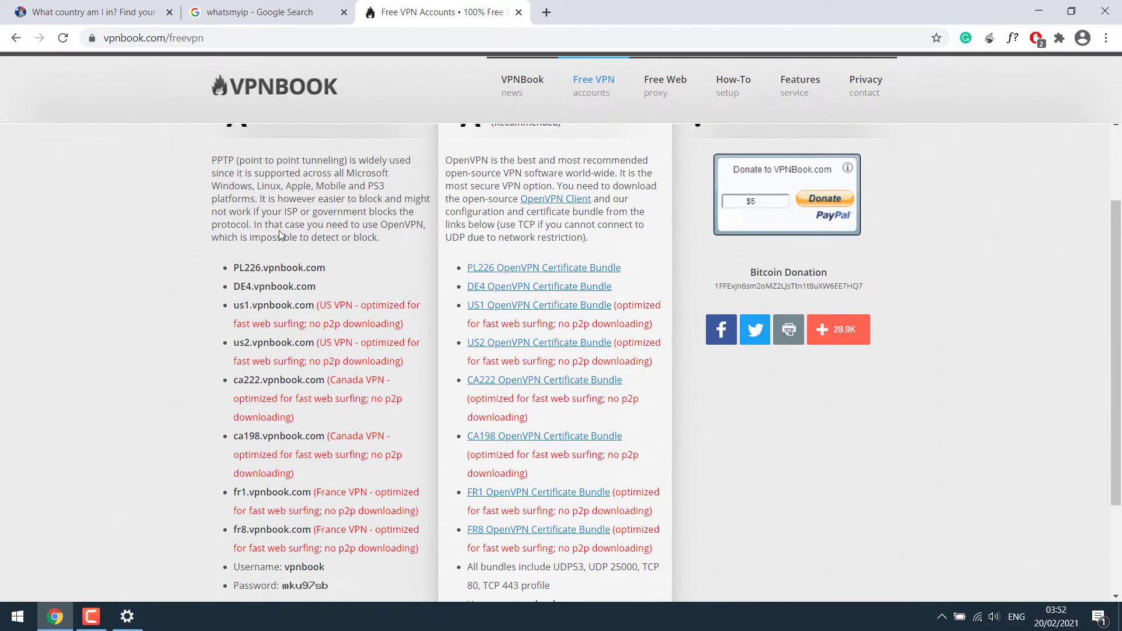
scroll(1120, 246, down, 2)
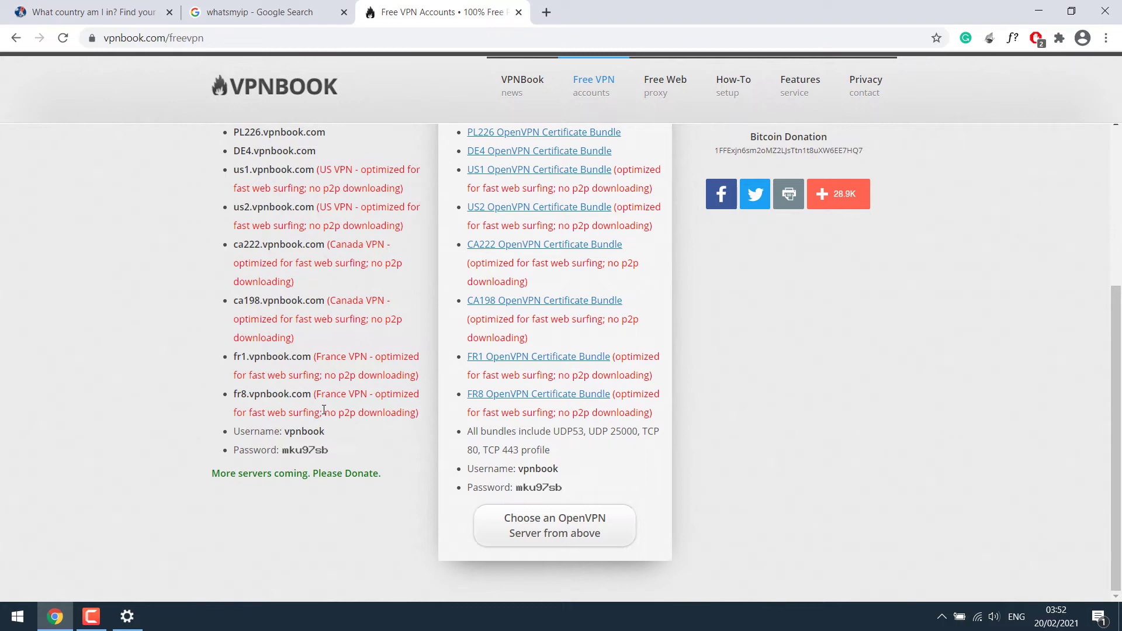
Choose the Windows (built-in) VPN provider and name the connection 'USA VPN'.
click(127, 616)
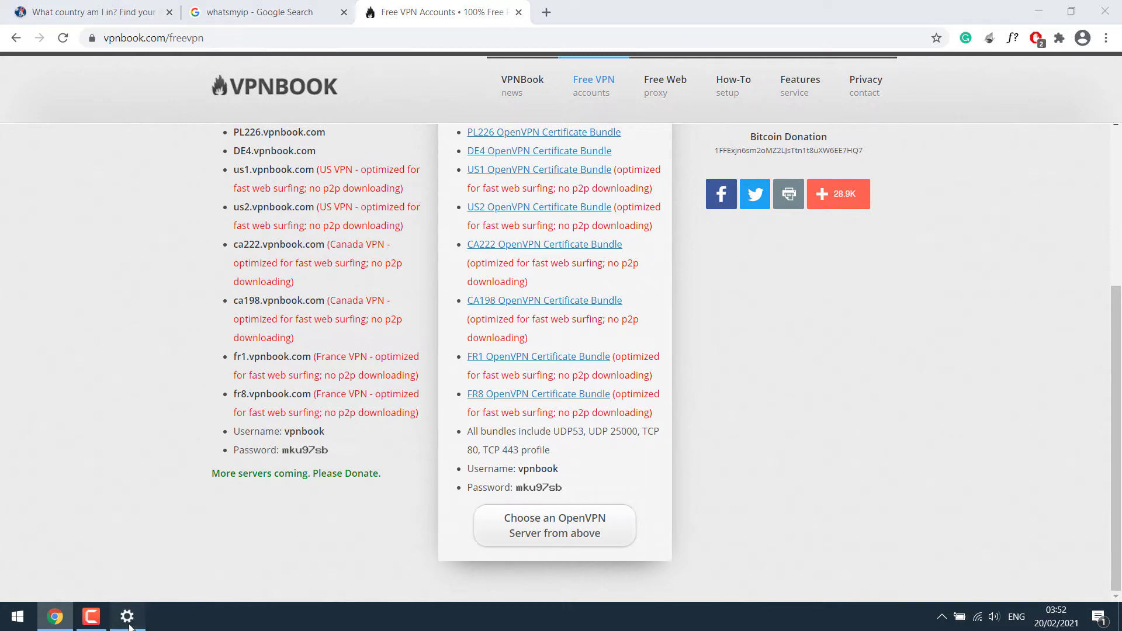
click(401, 116)
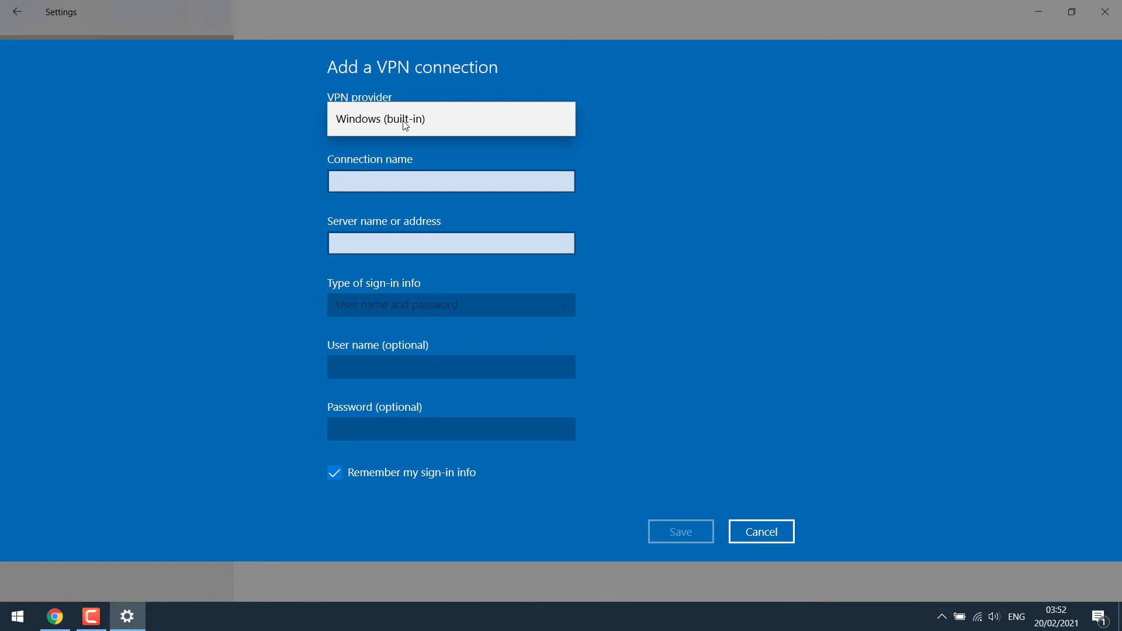
click(383, 124)
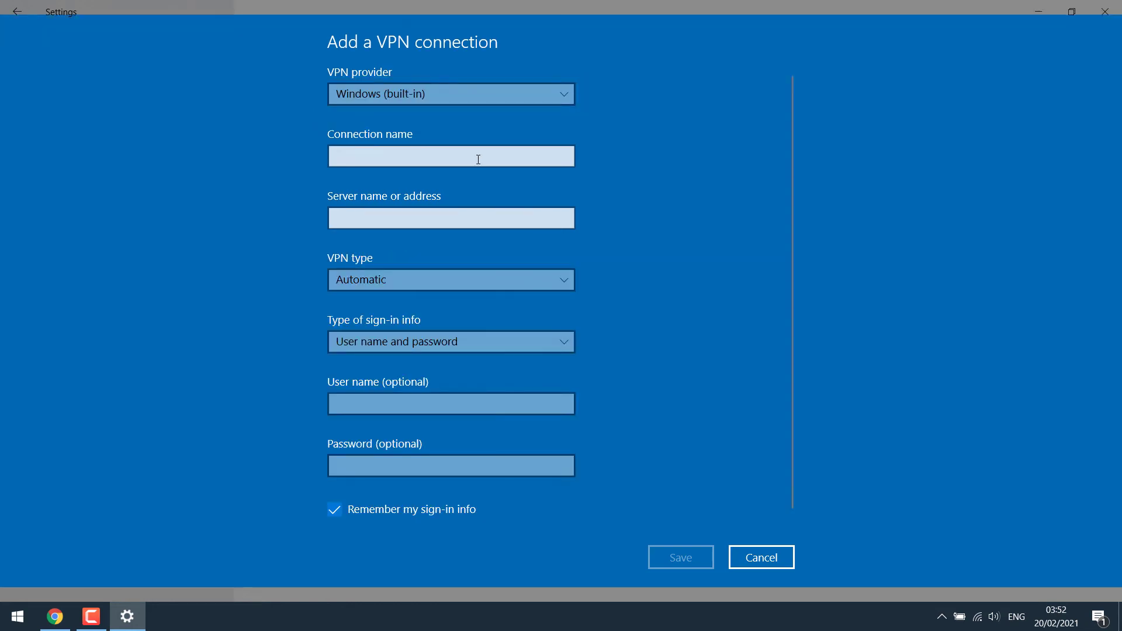
click(390, 157)
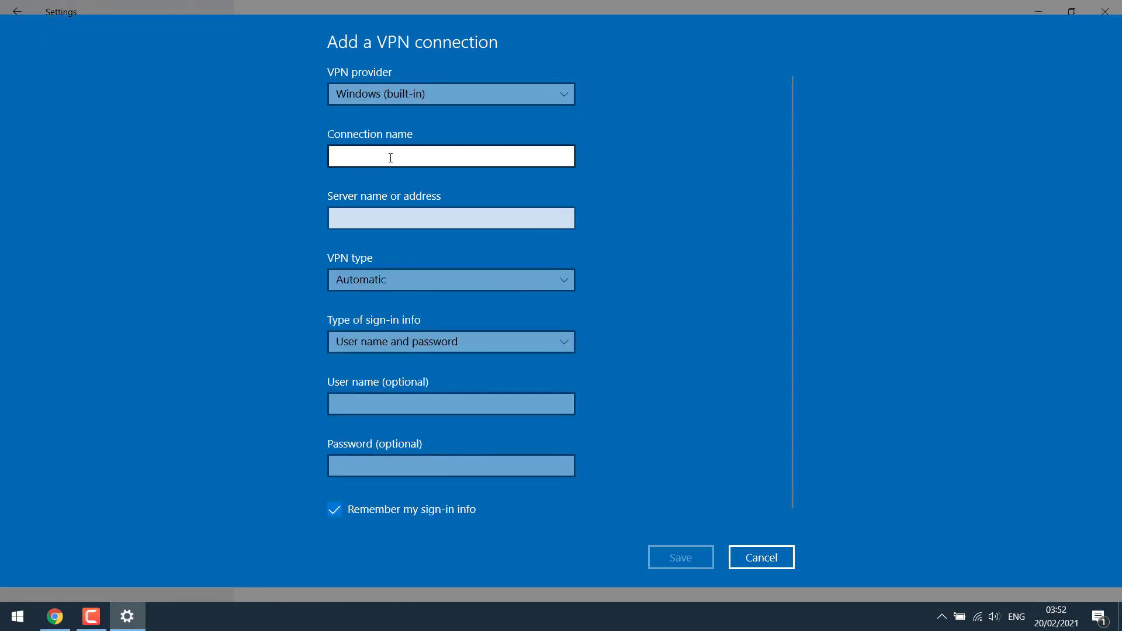
text(USA VPN)
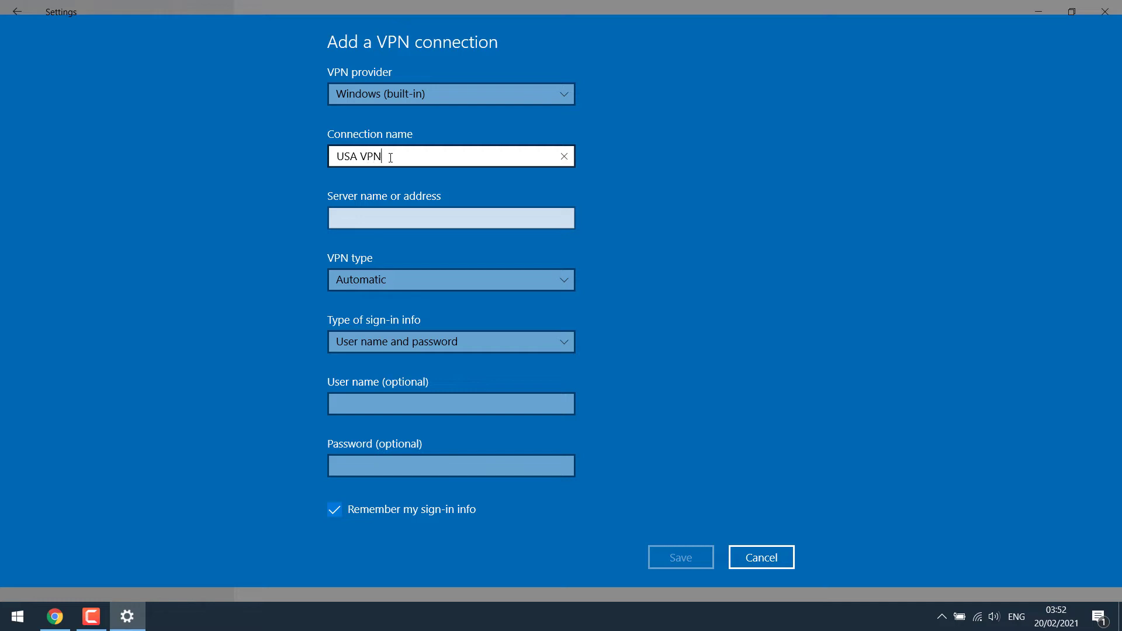
key(Tab)
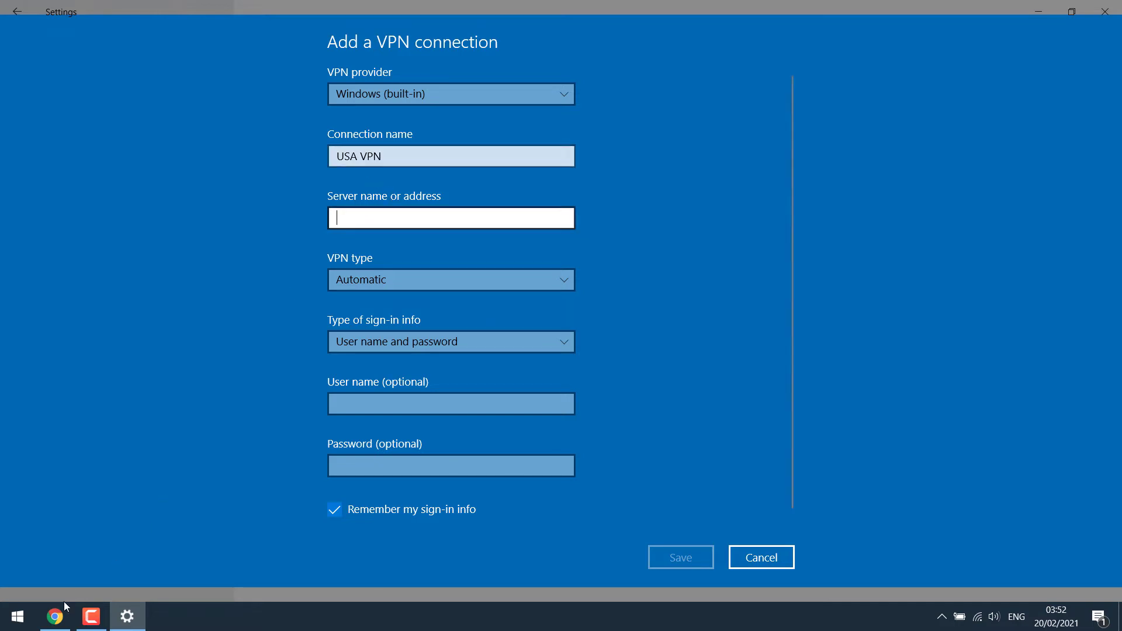
Copy us1.vpnbook.com from the VPNBook page into the Server name field.
click(59, 620)
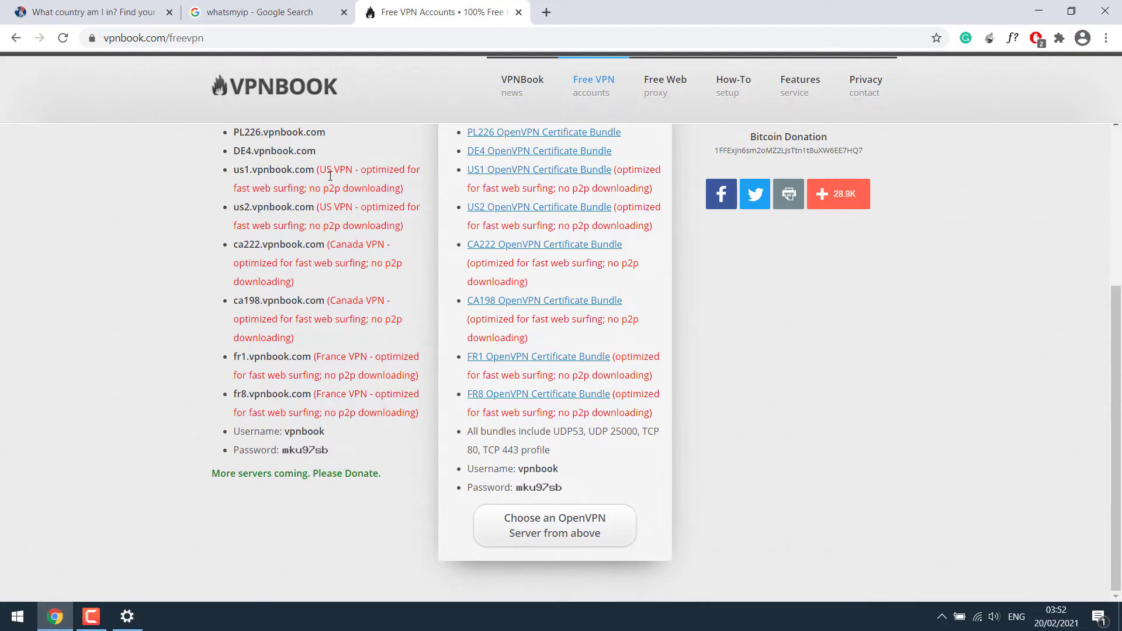
drag(316, 169, 234, 169)
right_click(242, 170)
click(269, 181)
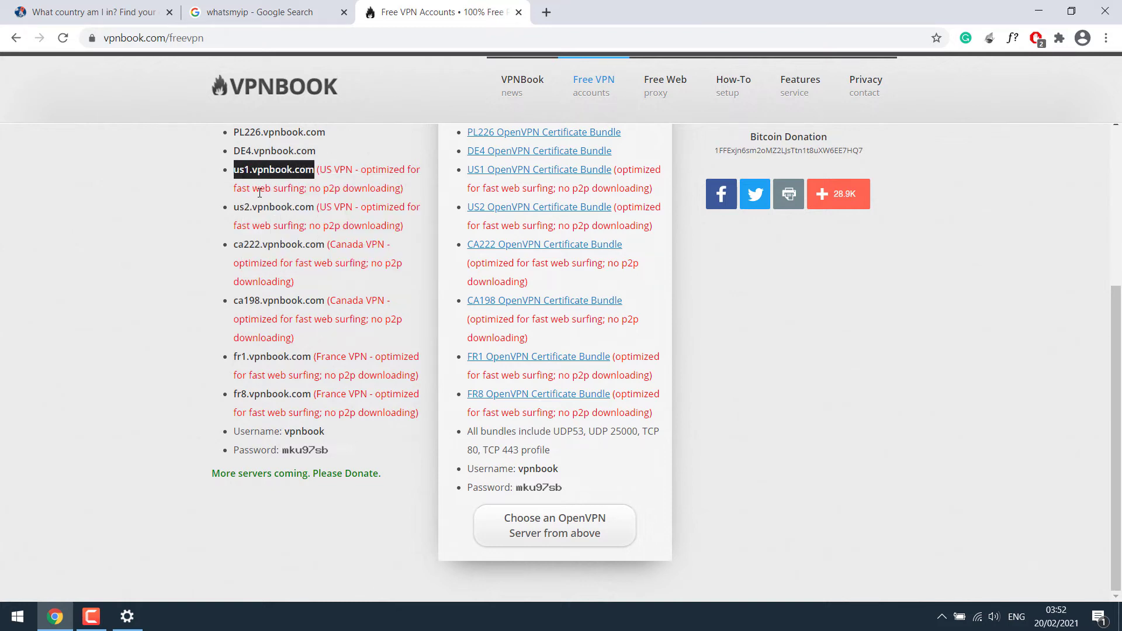
click(127, 617)
key(ctrl+v)
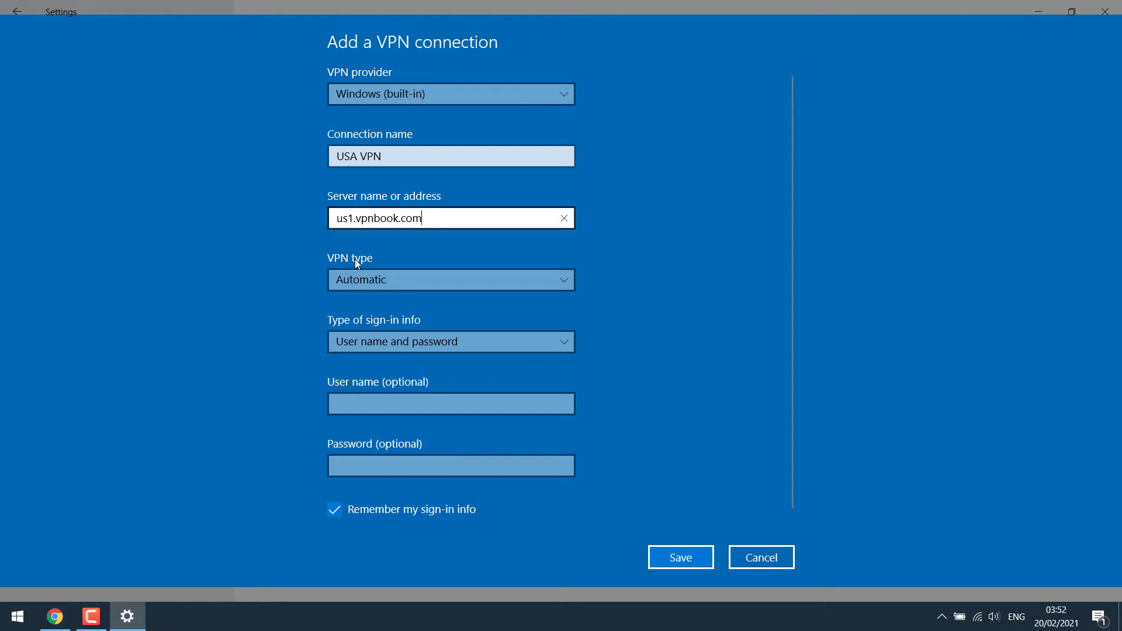
Set the VPN type to PPTP and paste the VPNBook username into the User name field.
click(414, 285)
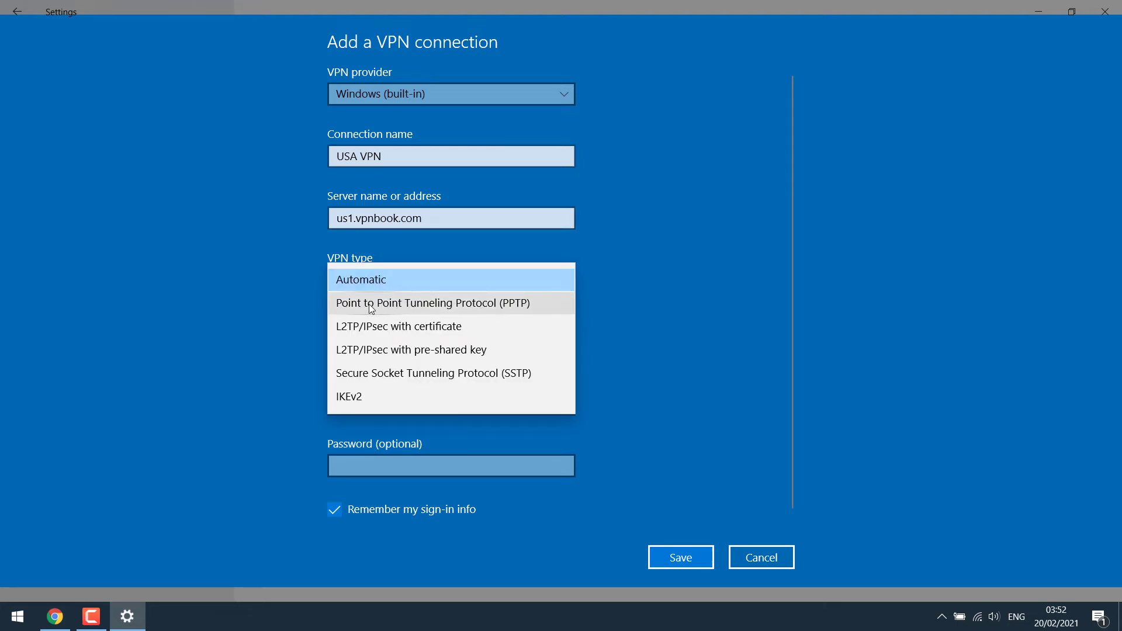
click(490, 311)
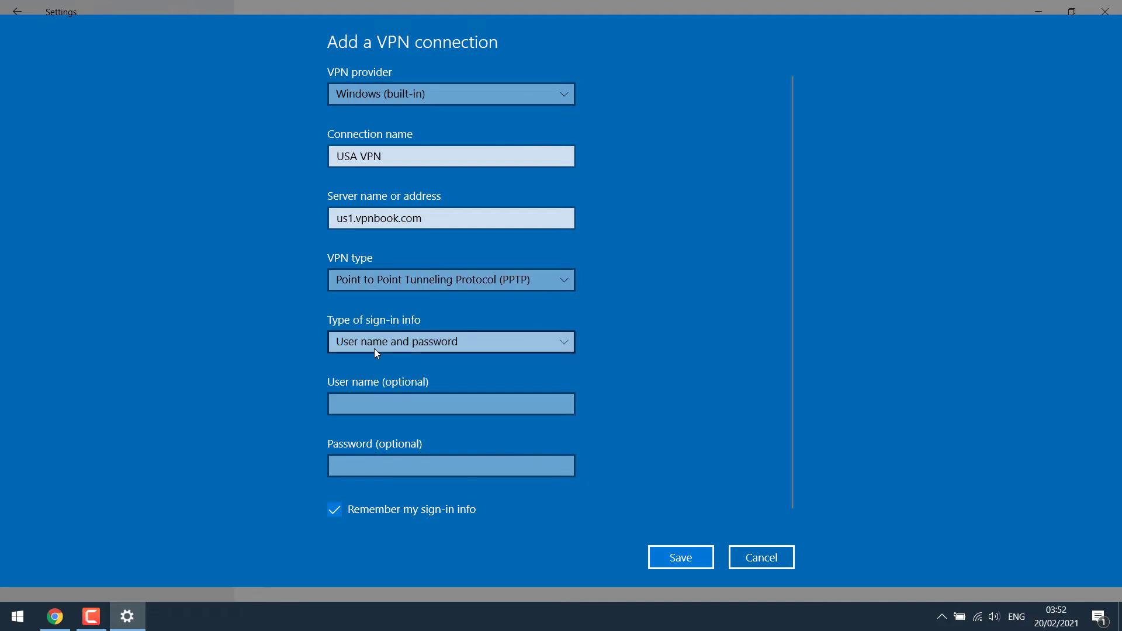
click(374, 403)
click(55, 618)
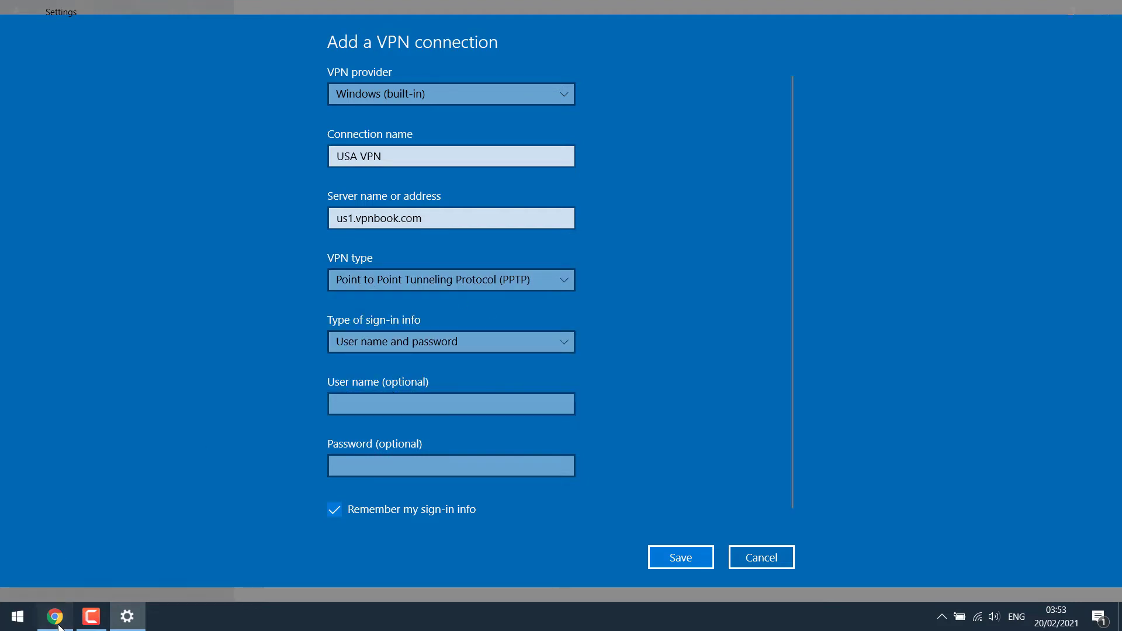
drag(325, 431, 285, 431)
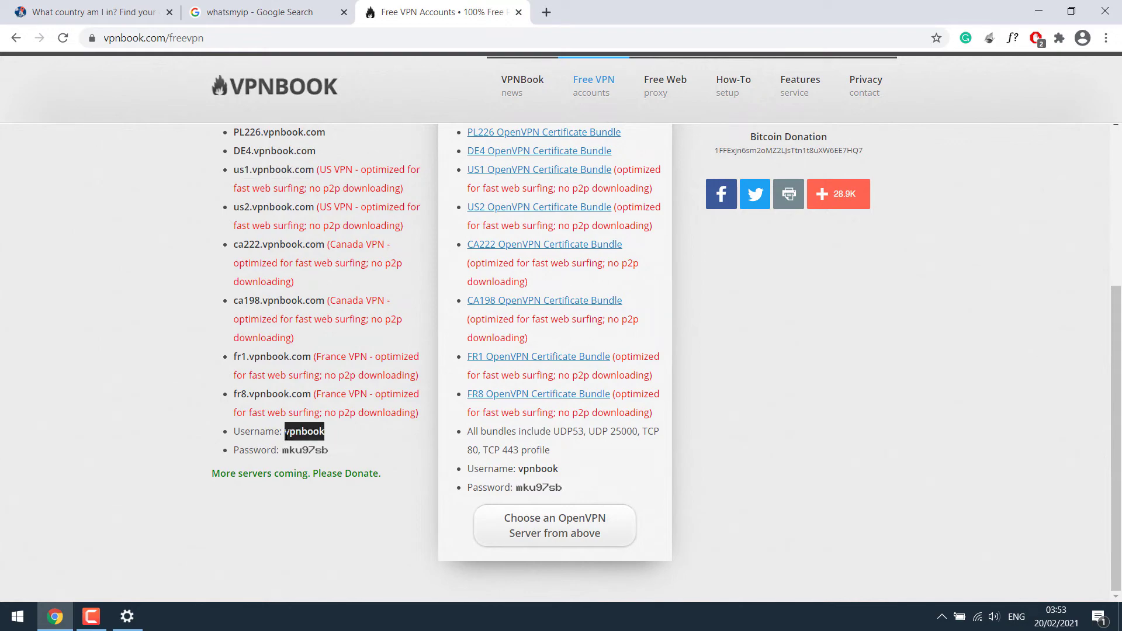
key(ctrl+c)
click(127, 616)
key(ctrl+v)
Enter the VPNBook password and show it to verify it was typed correctly.
click(127, 617)
click(126, 616)
click(396, 465)
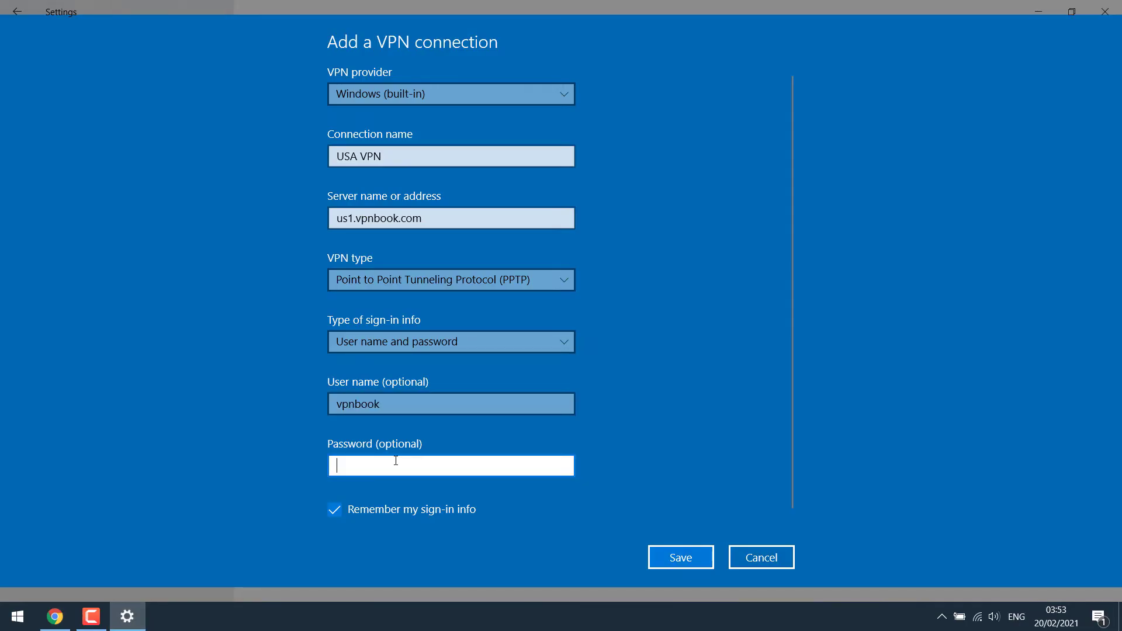
text(mk)
key(super+Down)
text(u97sb)
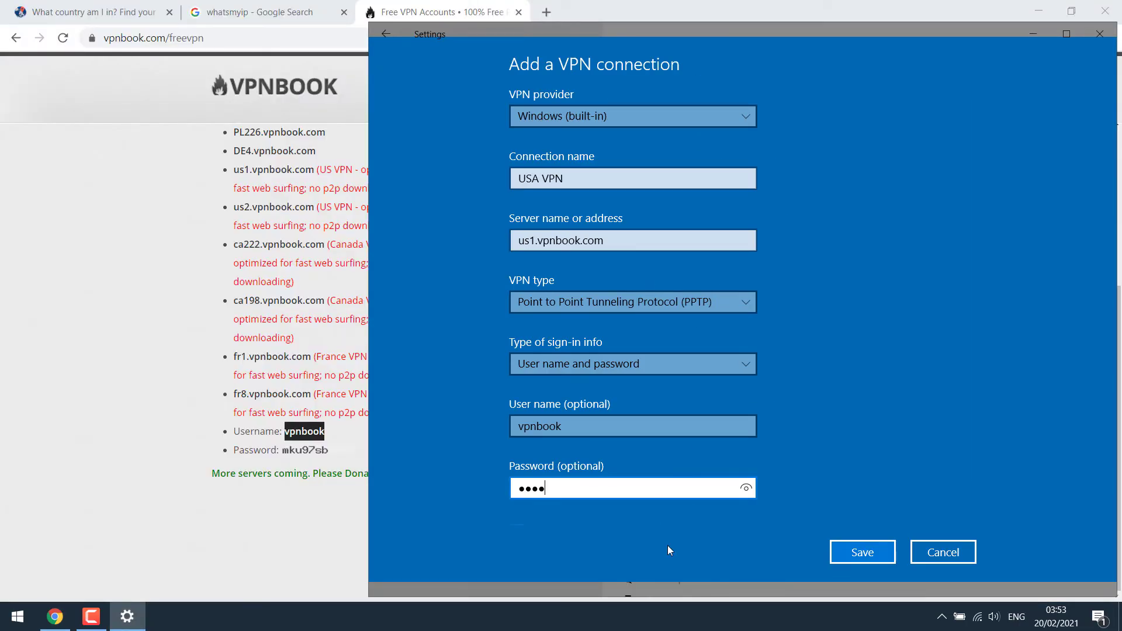
click(743, 489)
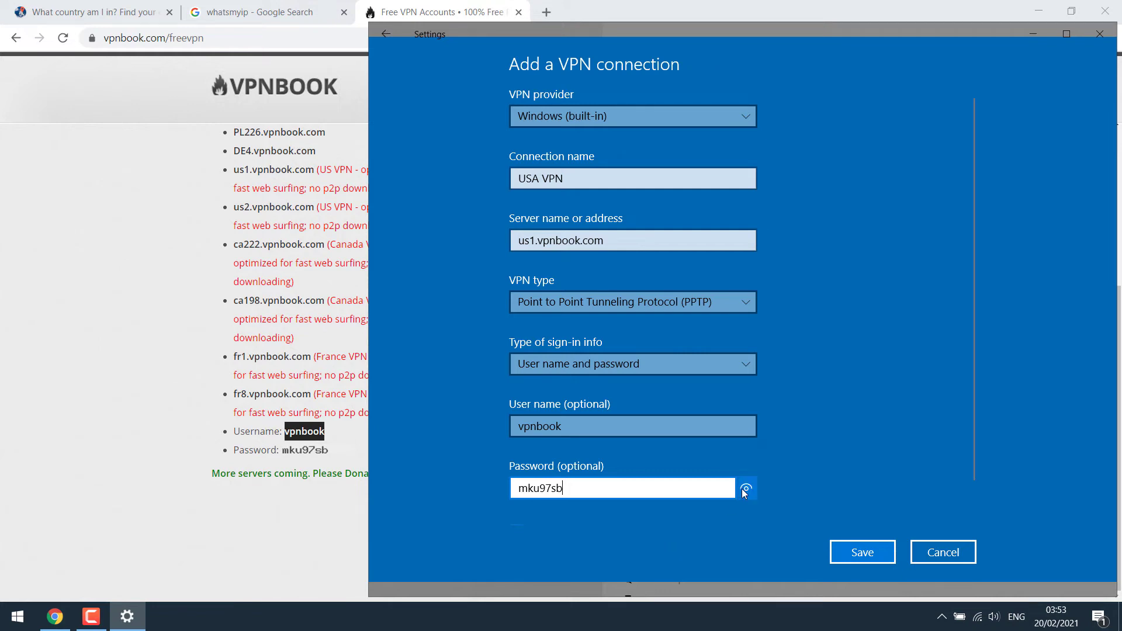
Save the USA VPN connection, then select it in the VPN list and connect.
click(873, 555)
drag(809, 42, 631, 40)
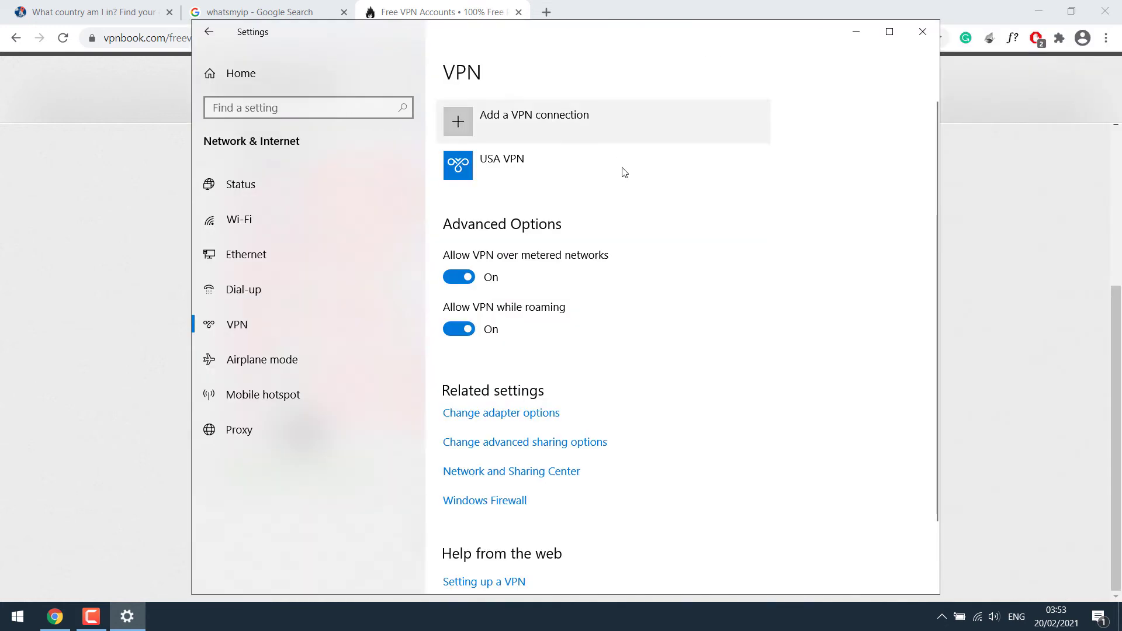
click(507, 167)
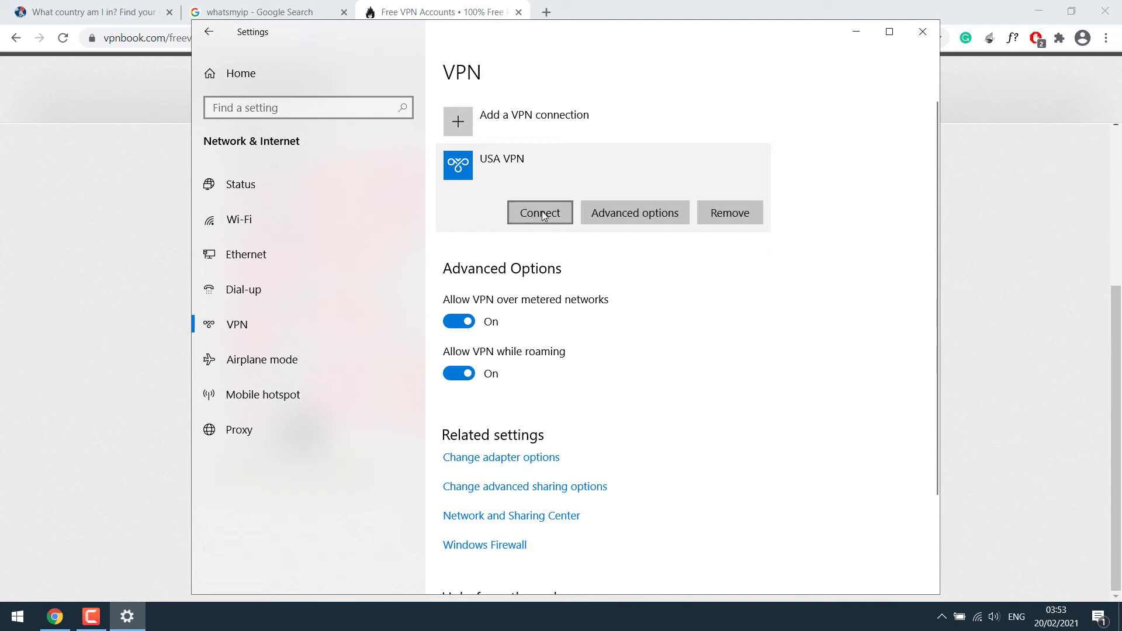
click(546, 213)
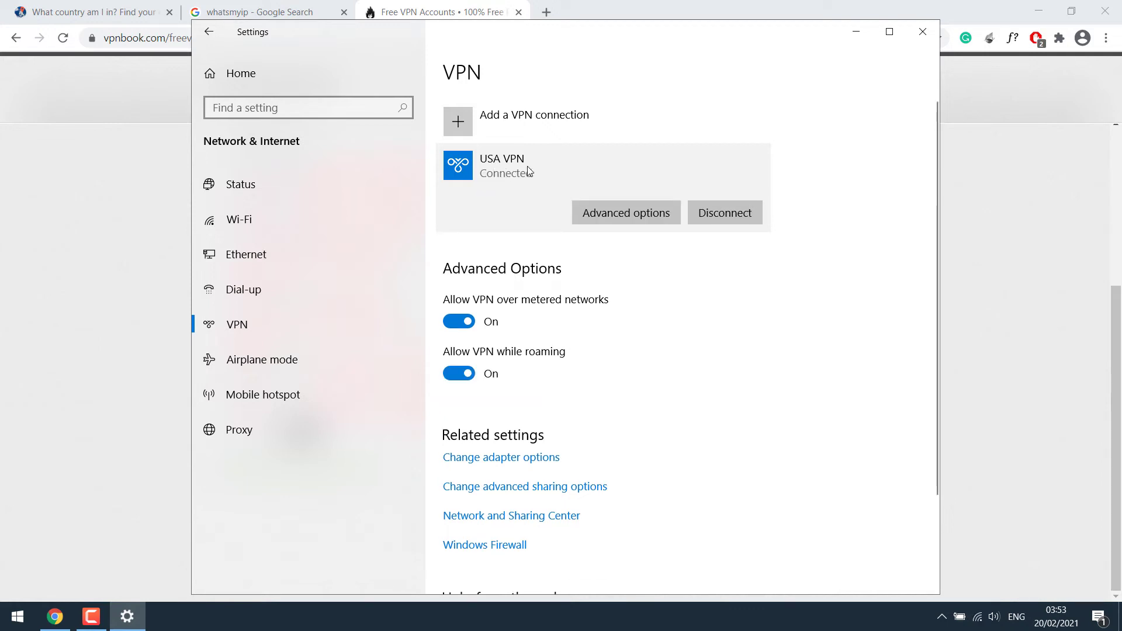
Minimize Settings and reload whatismycountry.com to confirm the country is now United States.
click(854, 26)
click(120, 9)
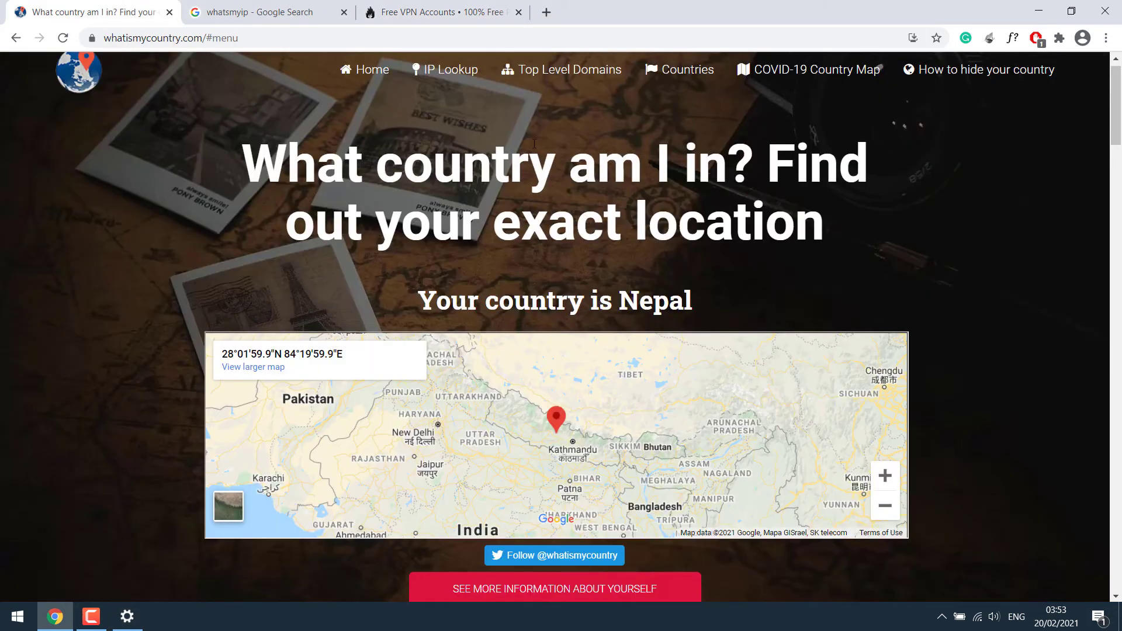
click(283, 32)
key(Return)
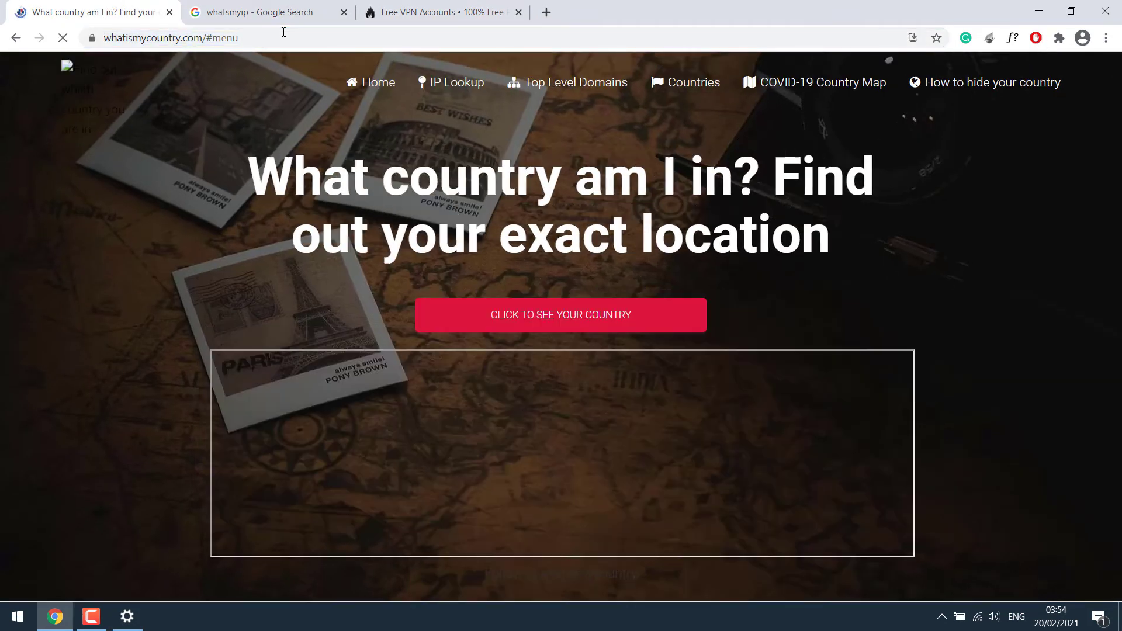
click(561, 310)
drag(573, 299, 725, 303)
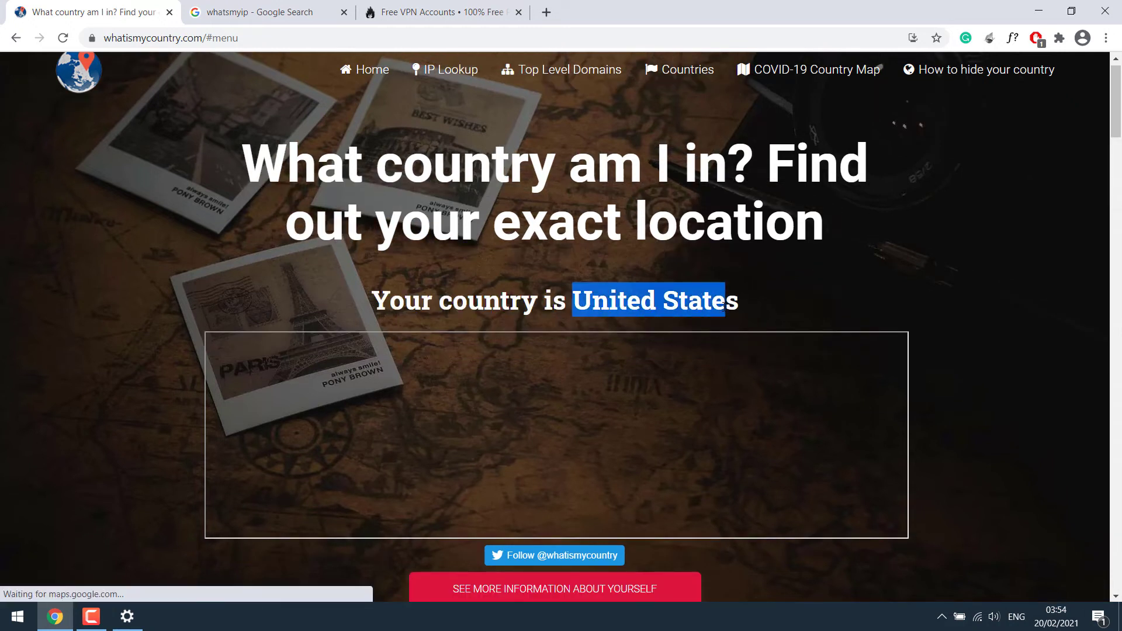
Search Google for whatsmyip in a new tab, showing public IP 198.7.62.204.
click(546, 12)
text(what)
key(Return)
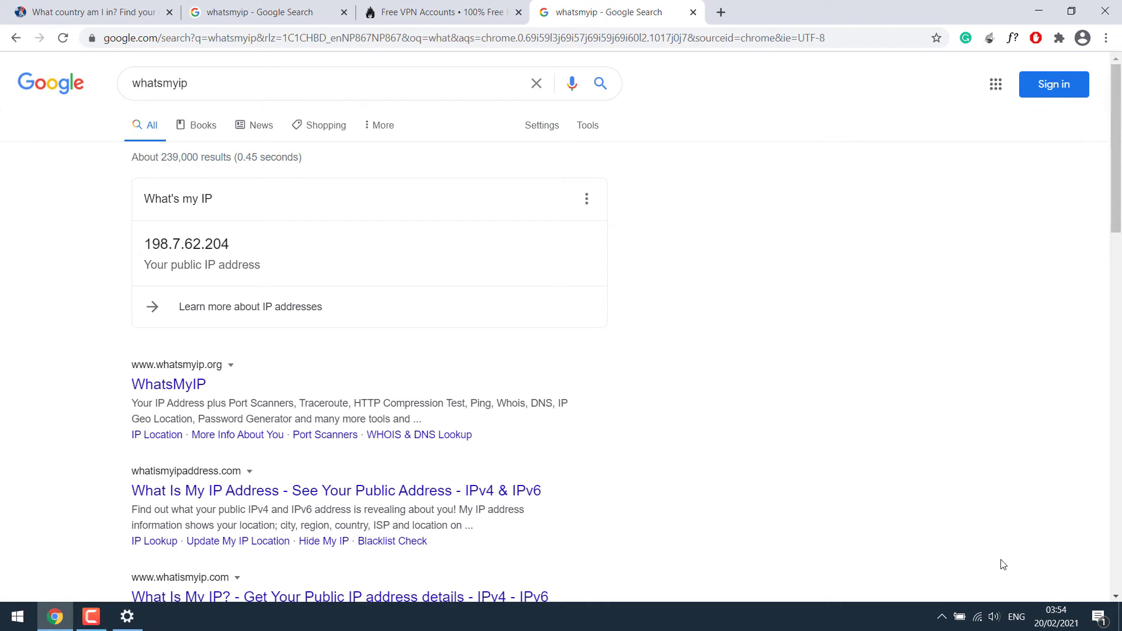
Disconnect USA VPN from the network flyout and reload whatismycountry.com, which shows Nepal again.
click(978, 618)
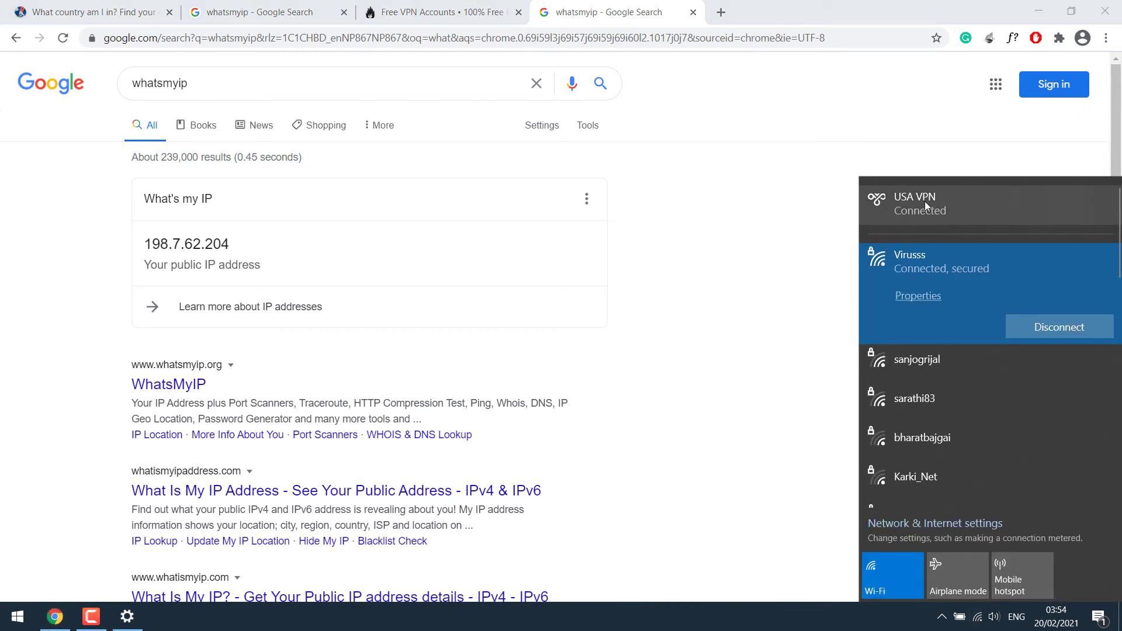
click(925, 201)
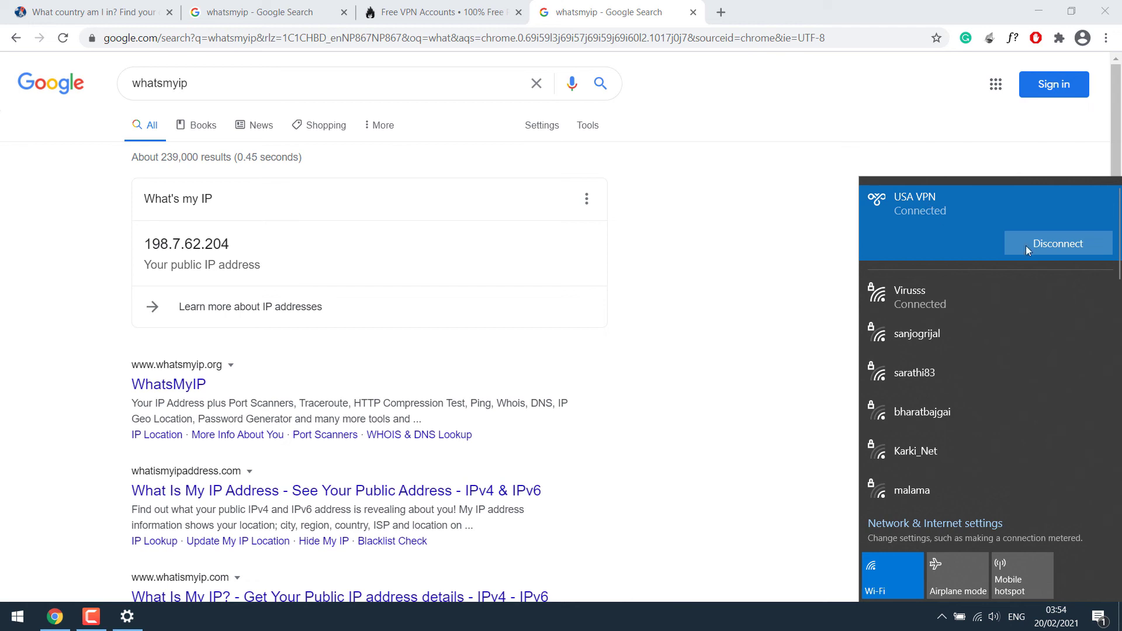
click(1057, 241)
click(108, 8)
click(201, 41)
key(Return)
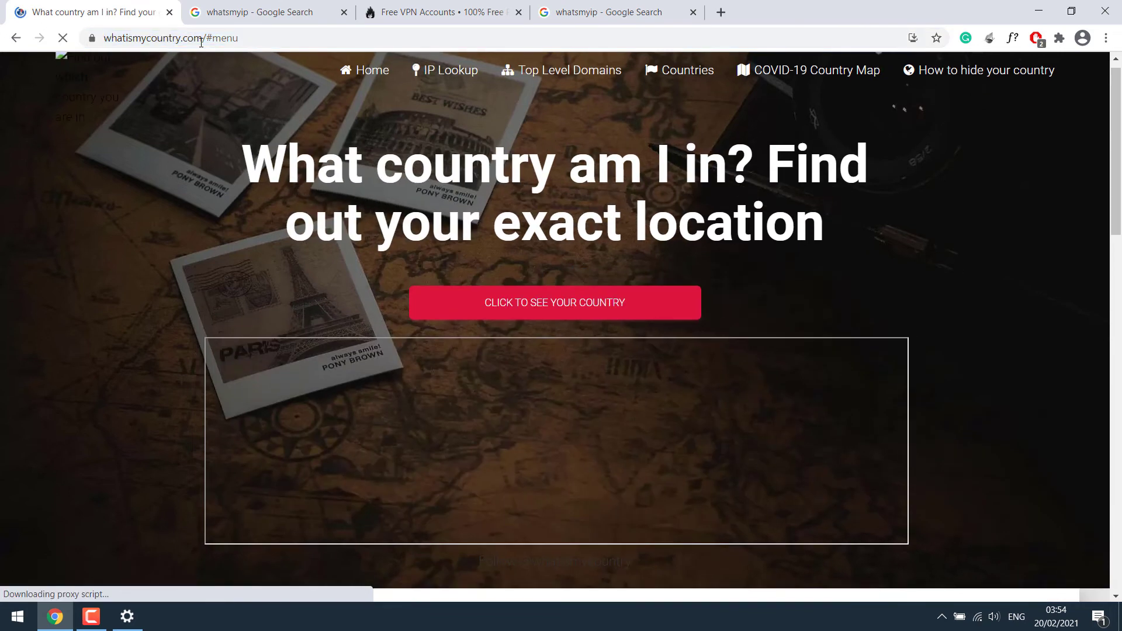
click(655, 300)
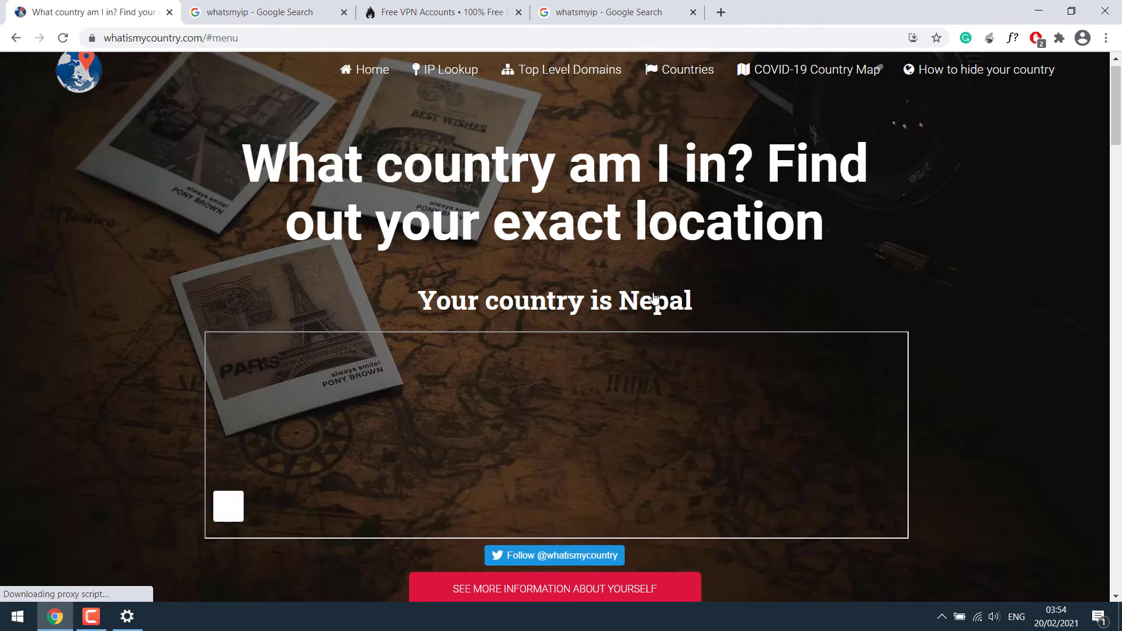
Open the VPN settings page from the USA VPN entry in the network flyout.
click(977, 617)
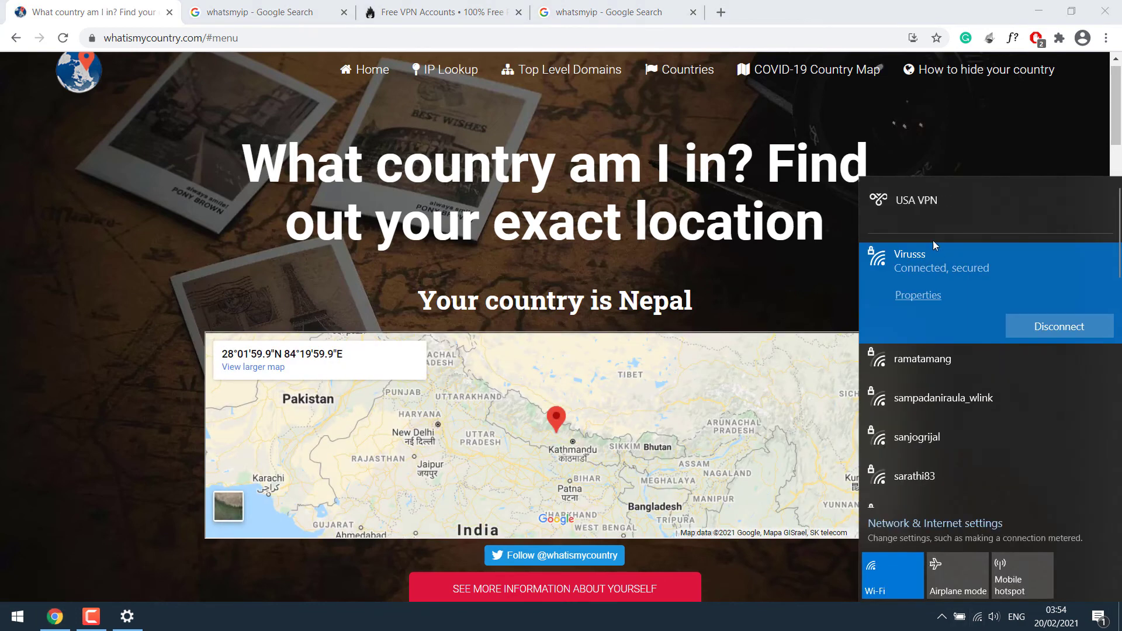
click(945, 208)
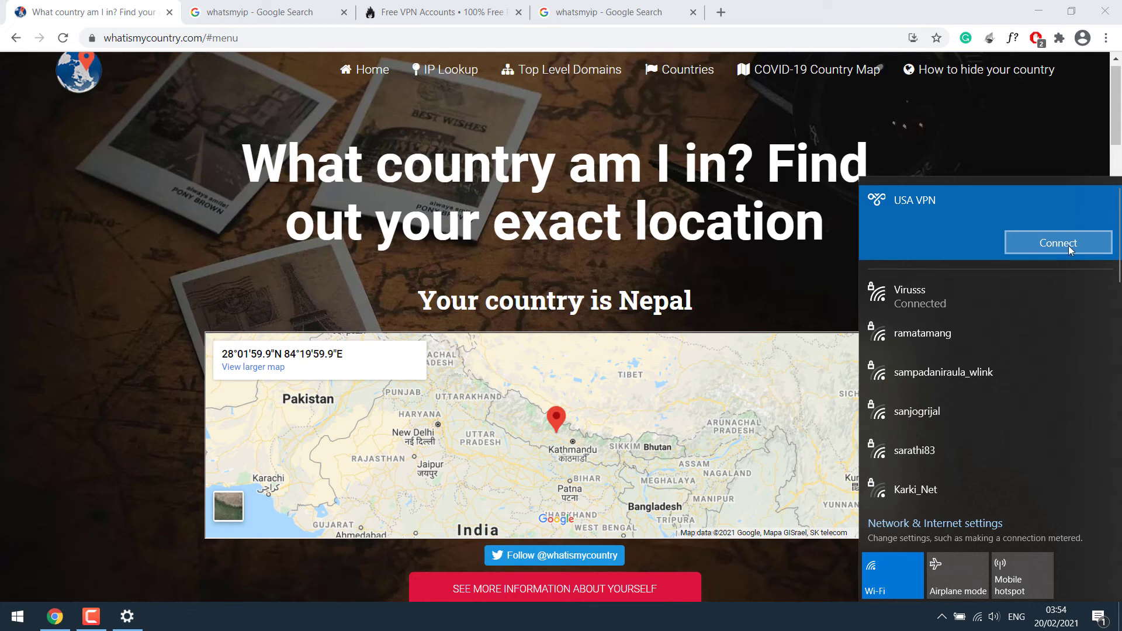
click(1071, 249)
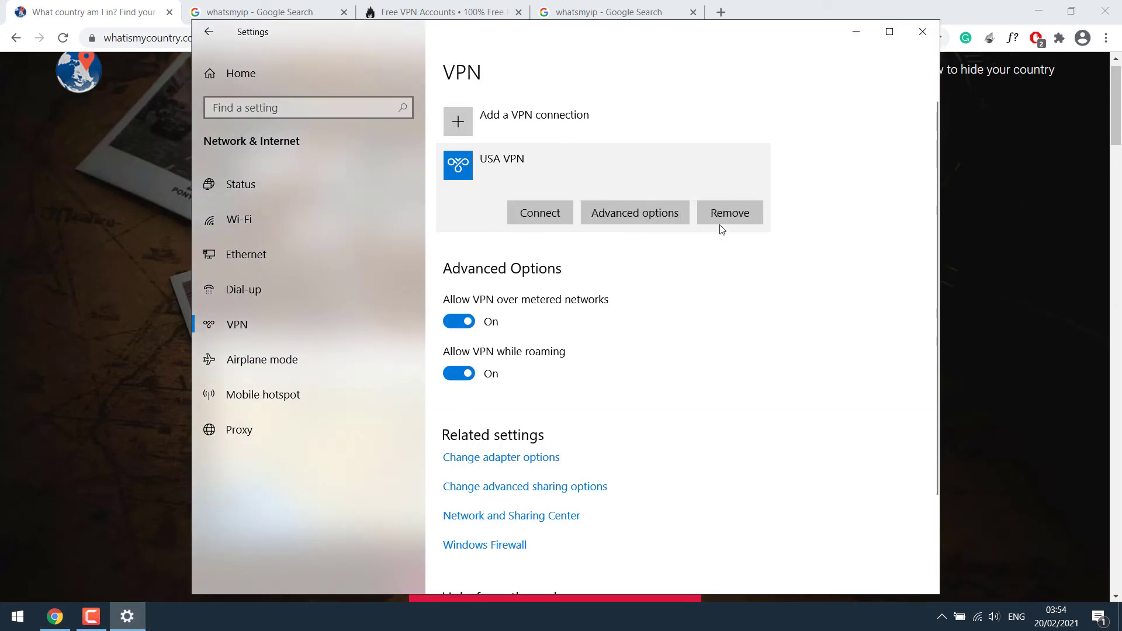
Remove the USA VPN connection and return to VPNBook's Free VPN Accounts tab.
click(731, 216)
click(856, 178)
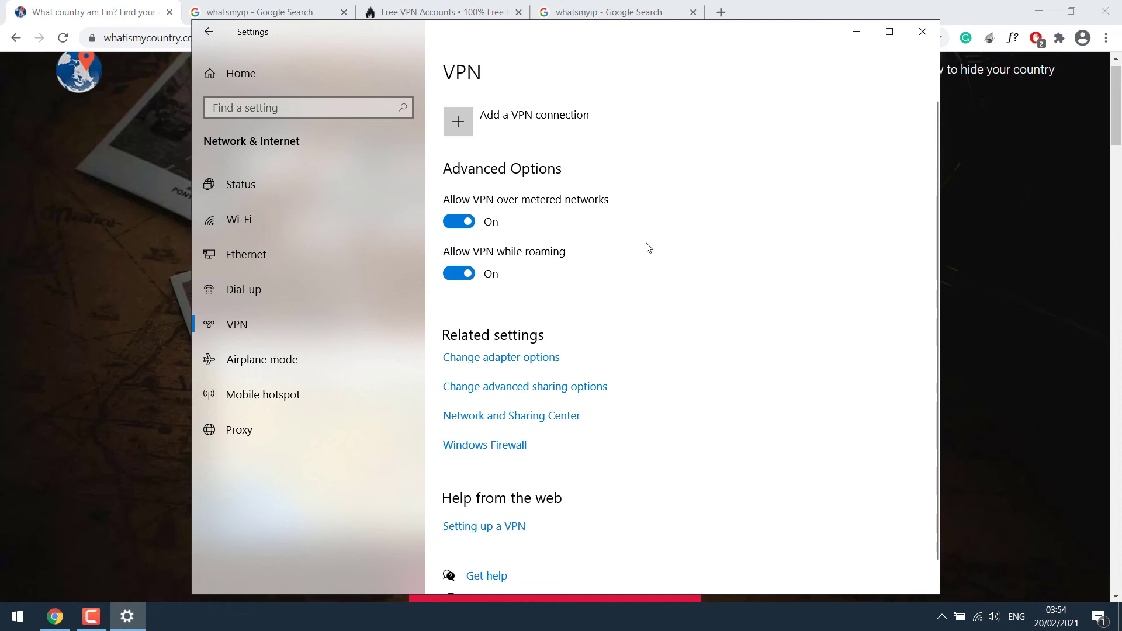
click(430, 5)
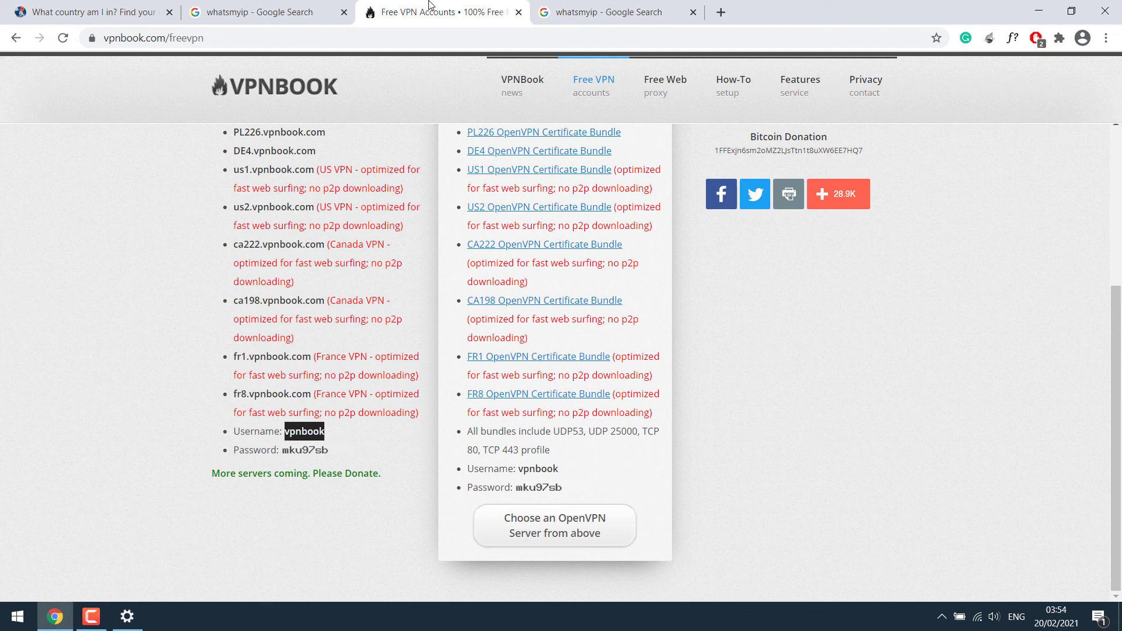
Go to VPNBook's Free Web Proxy page, select Canada Proxy, and place the cursor in the URL box.
click(661, 86)
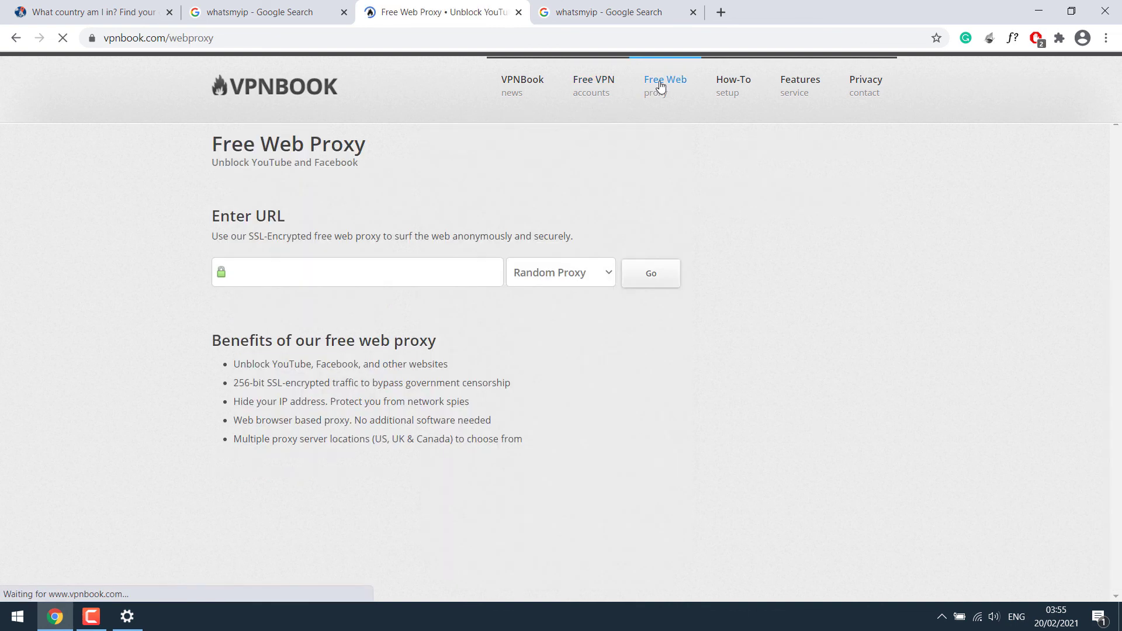
click(576, 281)
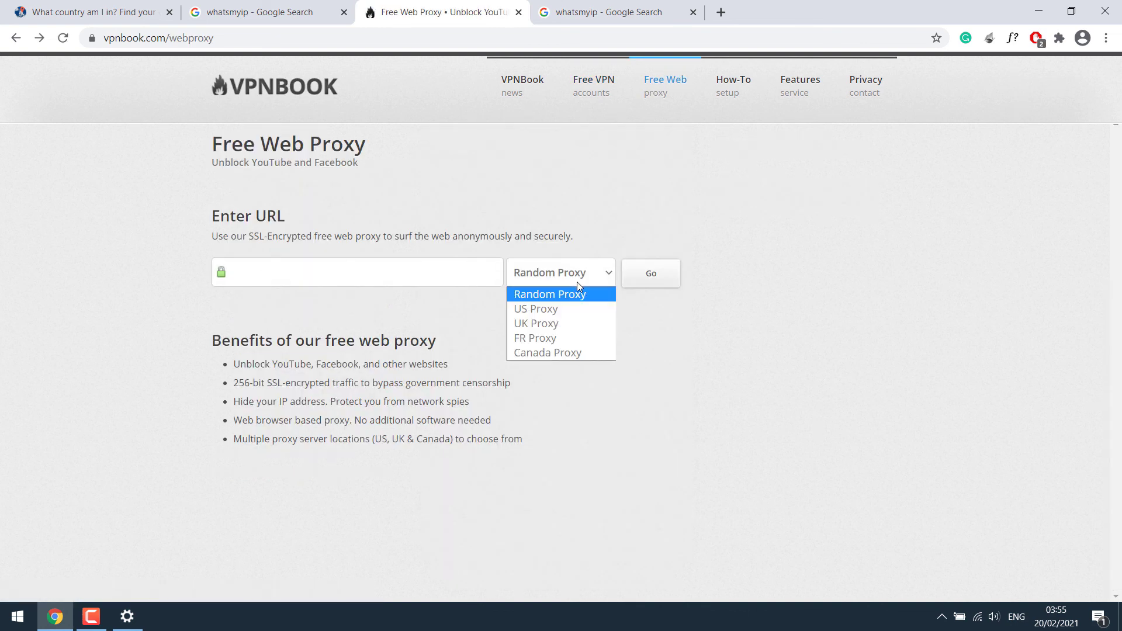
click(574, 350)
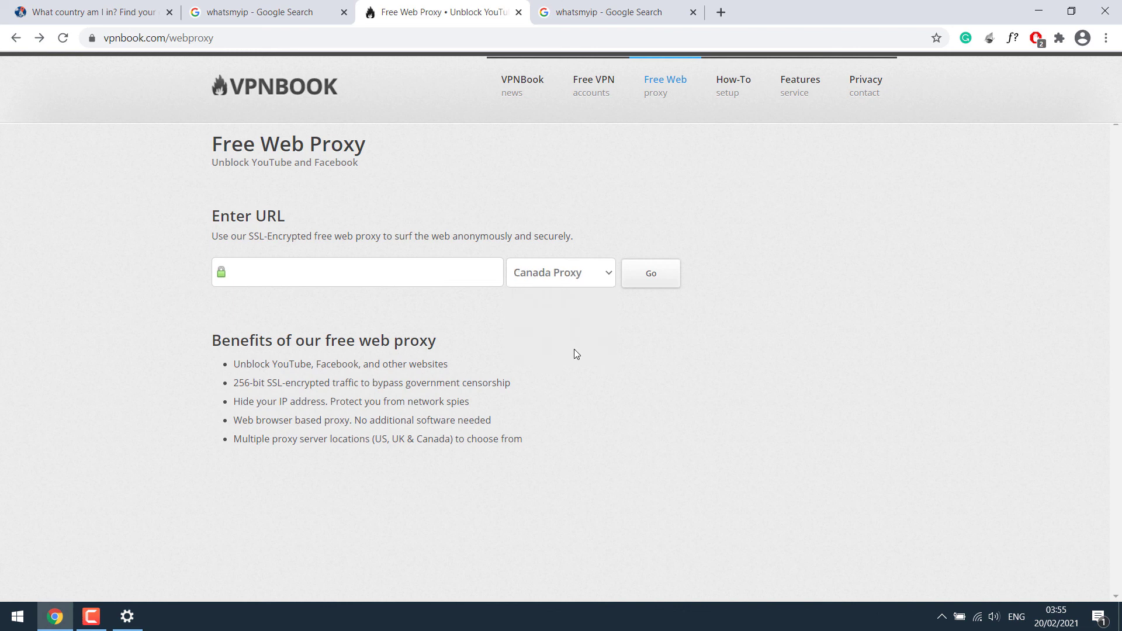
click(359, 268)
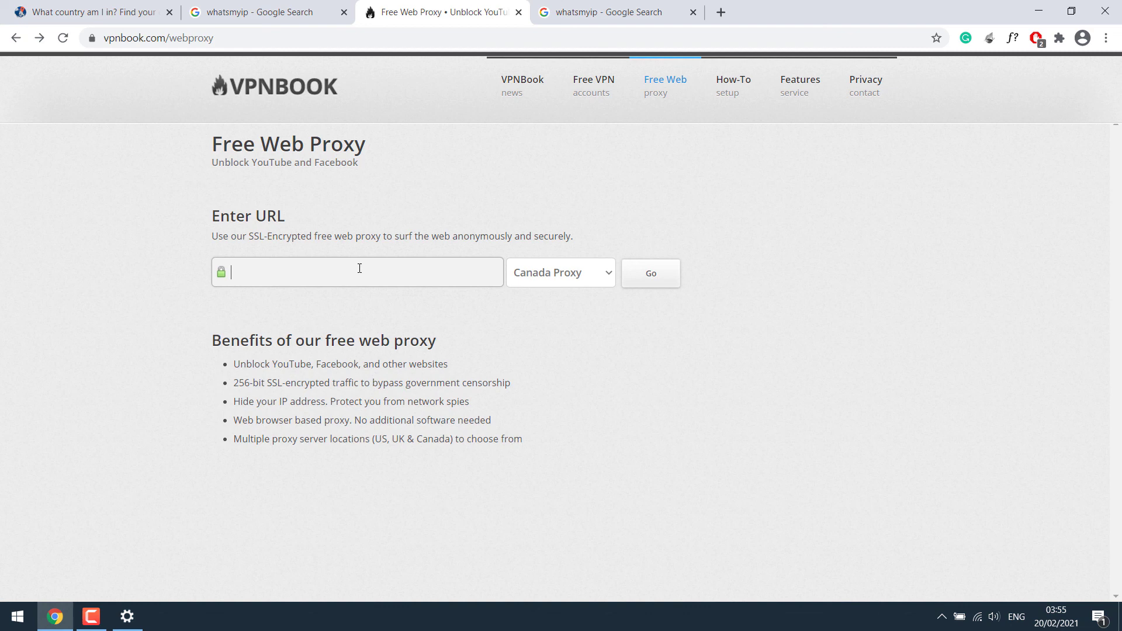
Load whatsmyip.com through the Canada proxy and highlight the Country: Canada (CA) result.
text(whatsmyip.com)
key(Return)
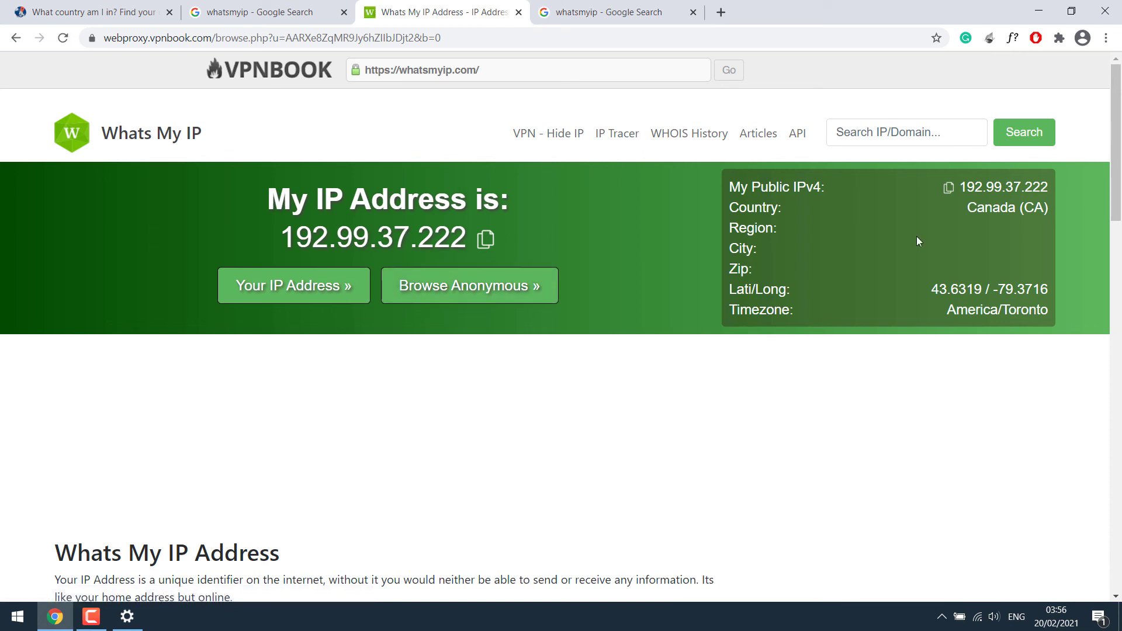
drag(971, 209, 1033, 209)
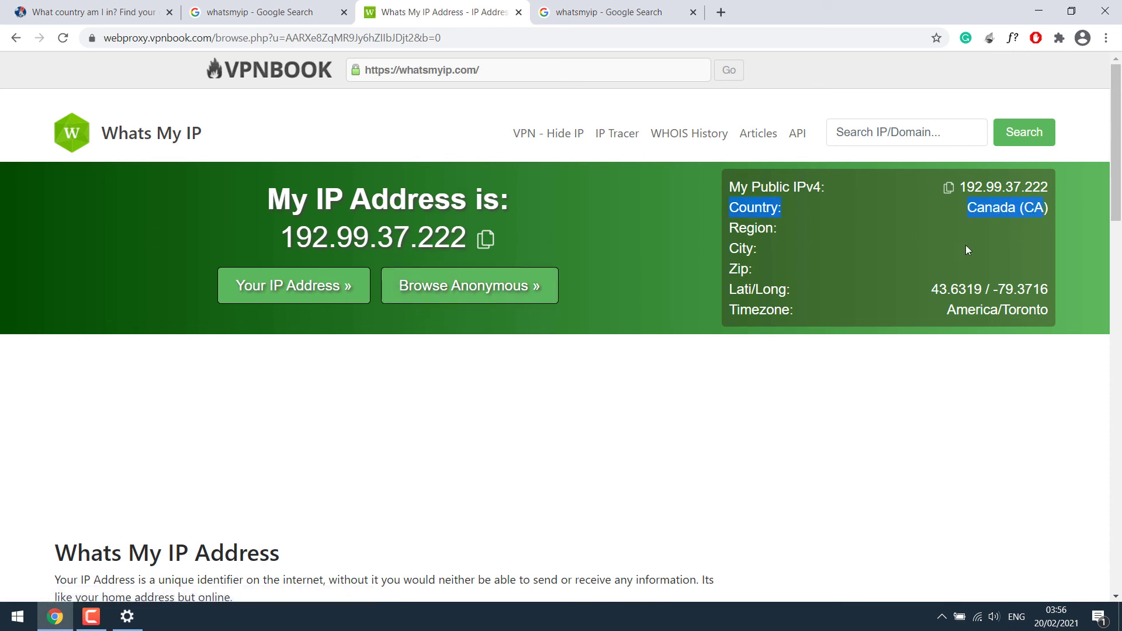